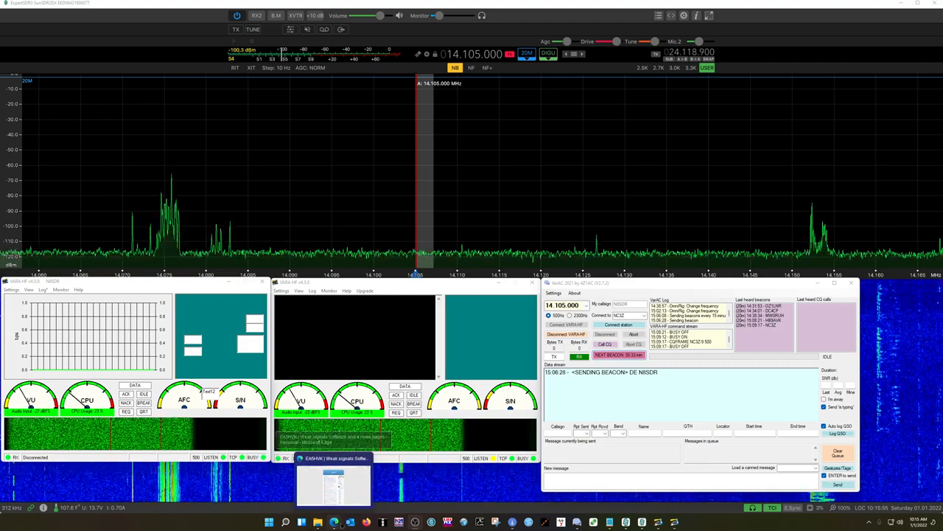
- Switch to the browser and open the OmniRig page from the prerequisites on the VarAC website's download page
left_click(334, 483)
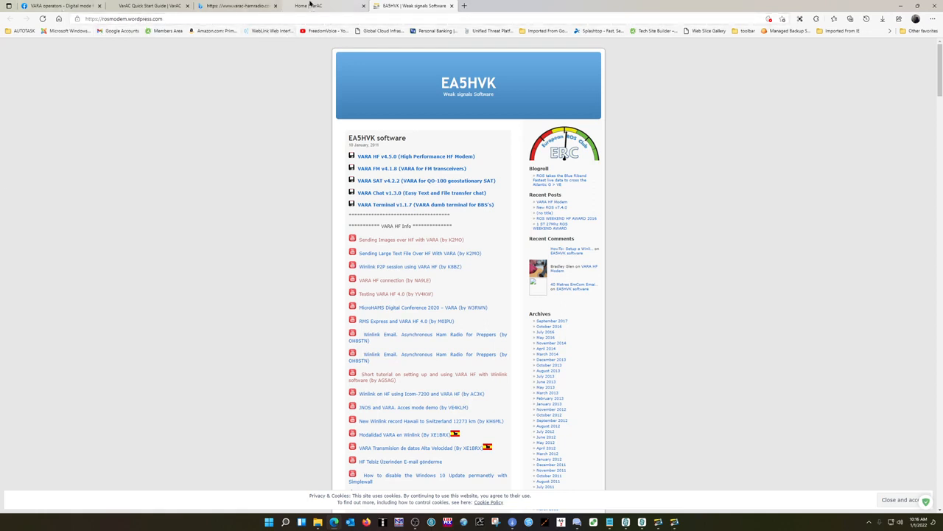
left_click(309, 7)
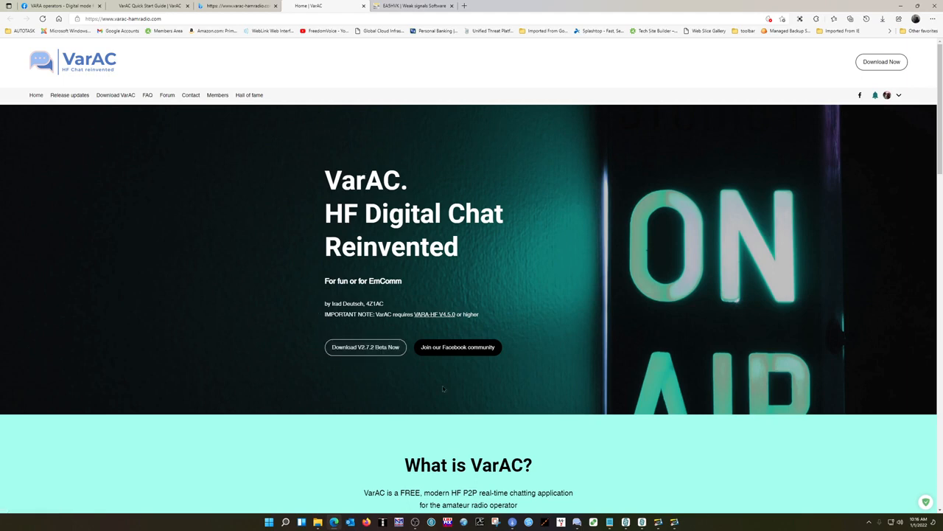
left_click(372, 353)
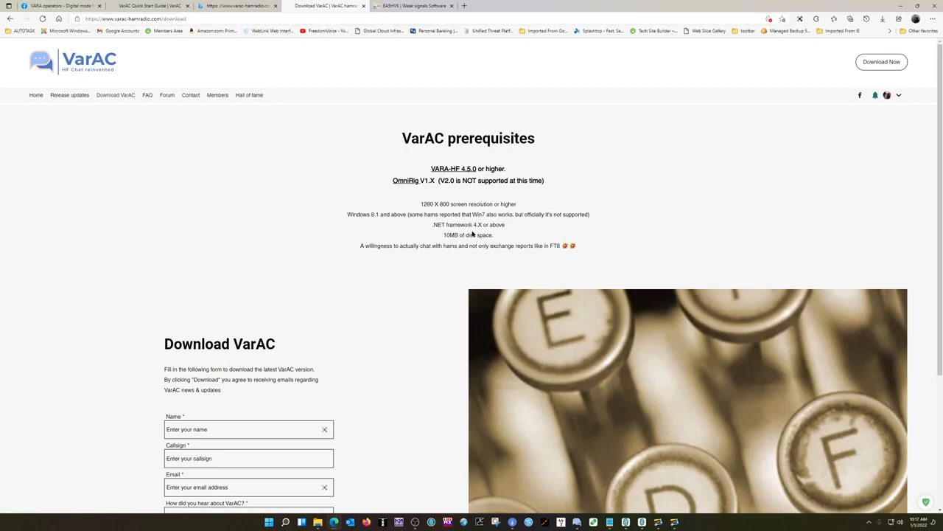
left_click(404, 185)
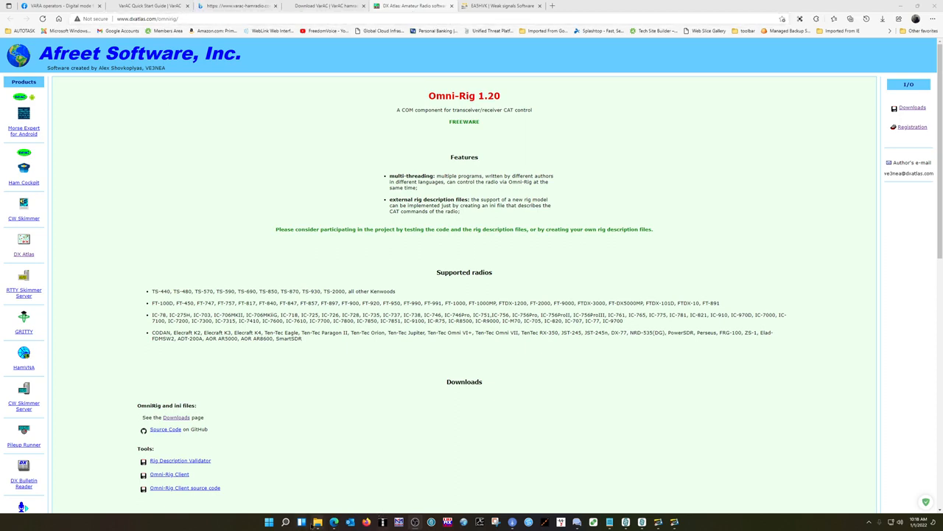
- Examine the run options for the VARA setup executable in the VARA HF v4.5.0 Setup folder under Downloads
mouse_move(317, 523)
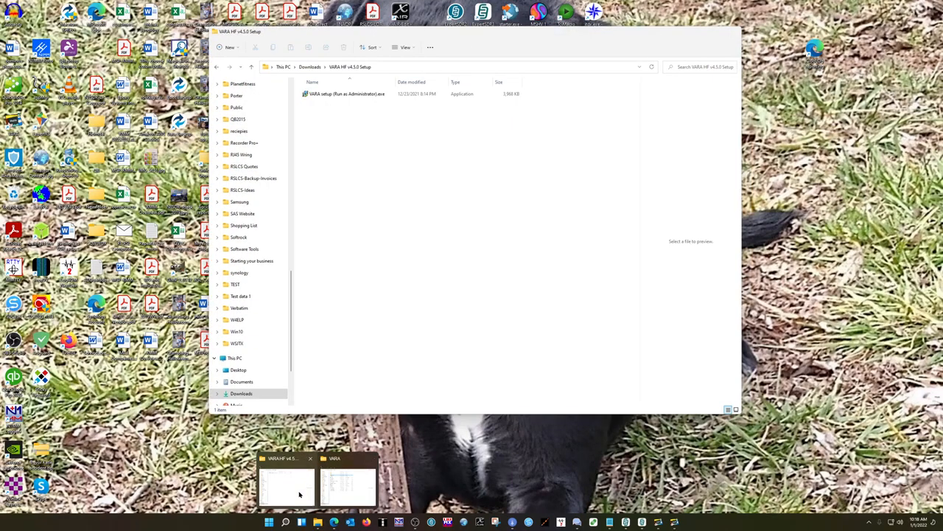
left_click(288, 483)
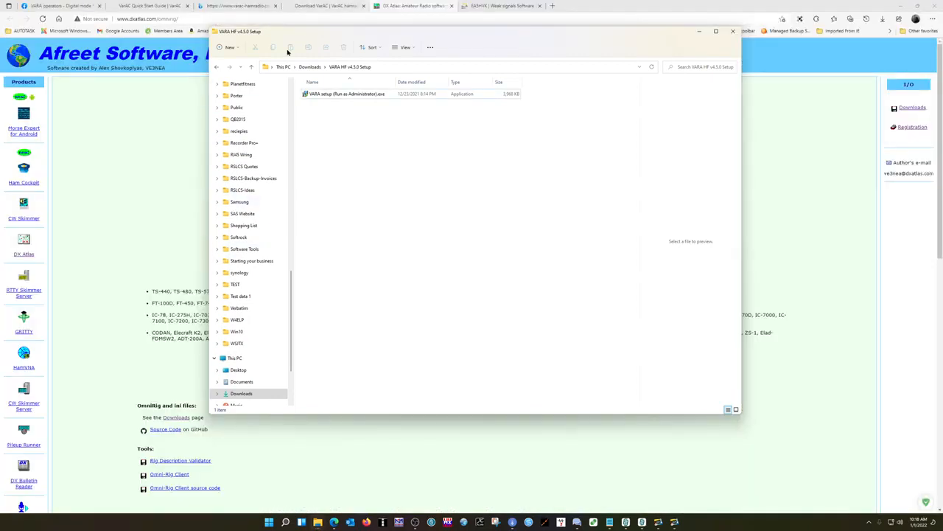
left_click(250, 67)
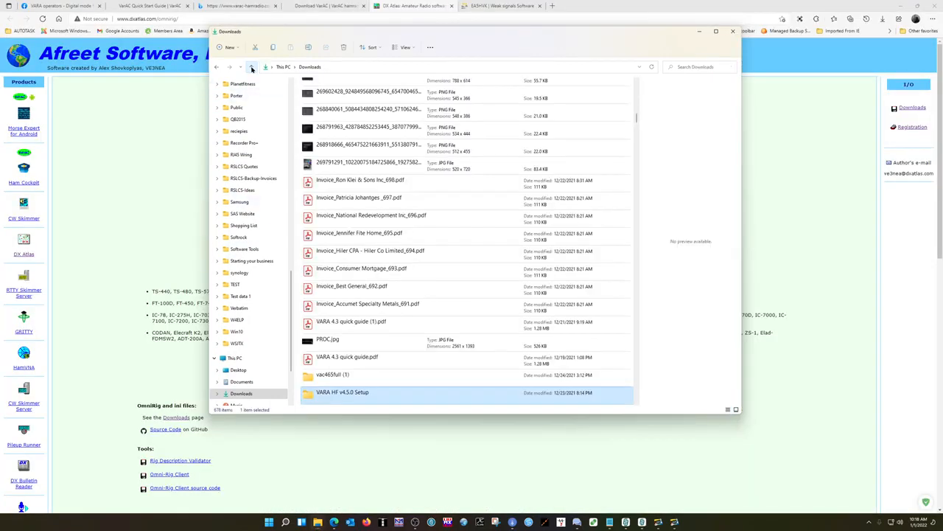
double_click(332, 394)
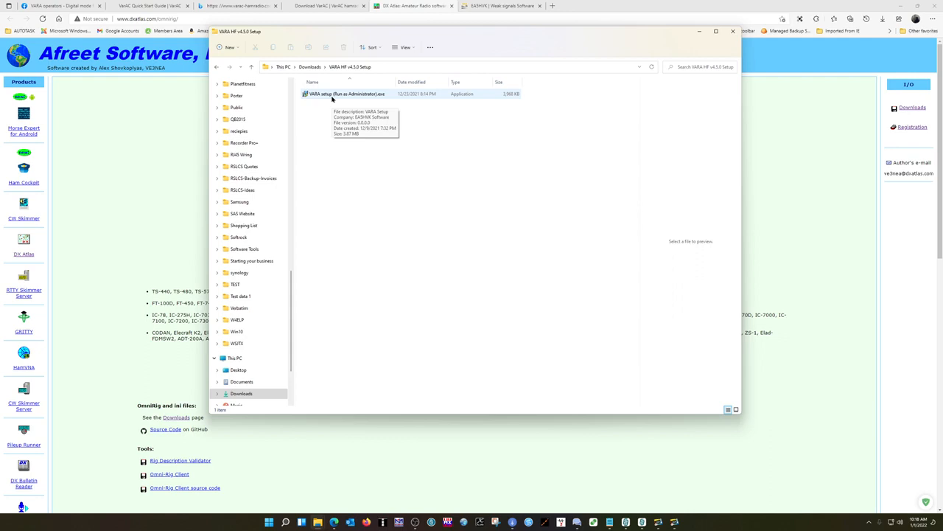
right_click(332, 95)
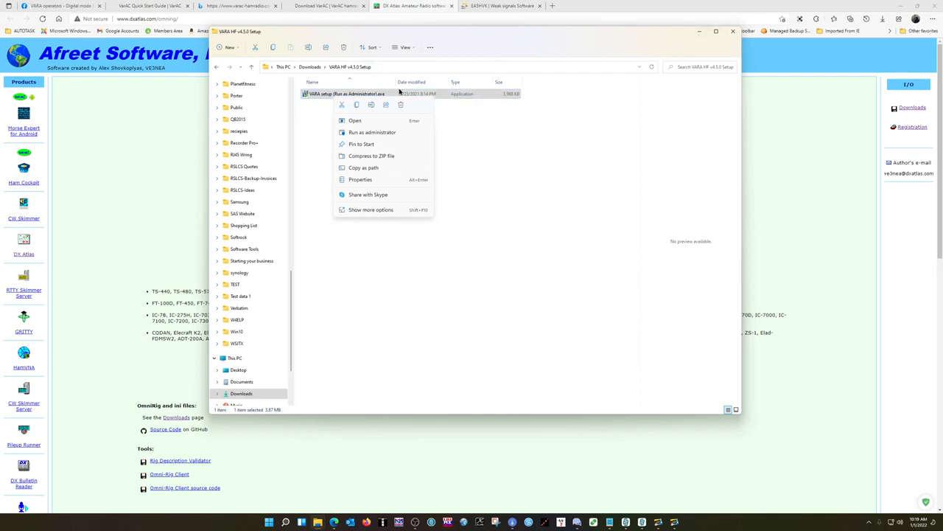
left_click(251, 68)
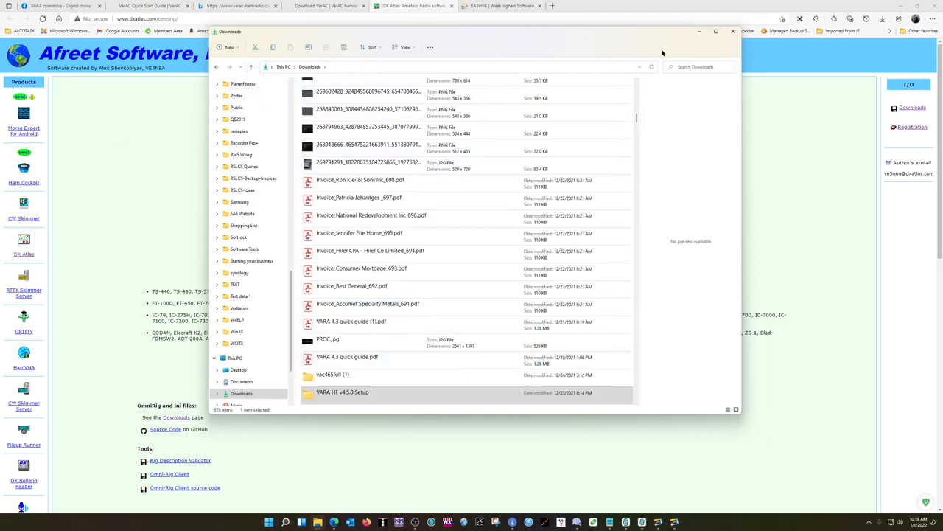
left_click(702, 31)
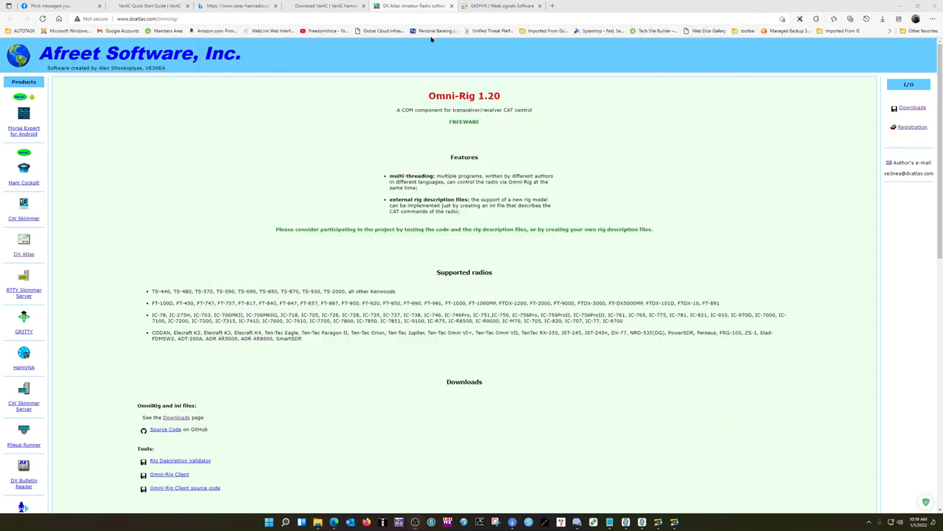
- Return to the VarAC download page and view its Download VarAC form
left_click(328, 7)
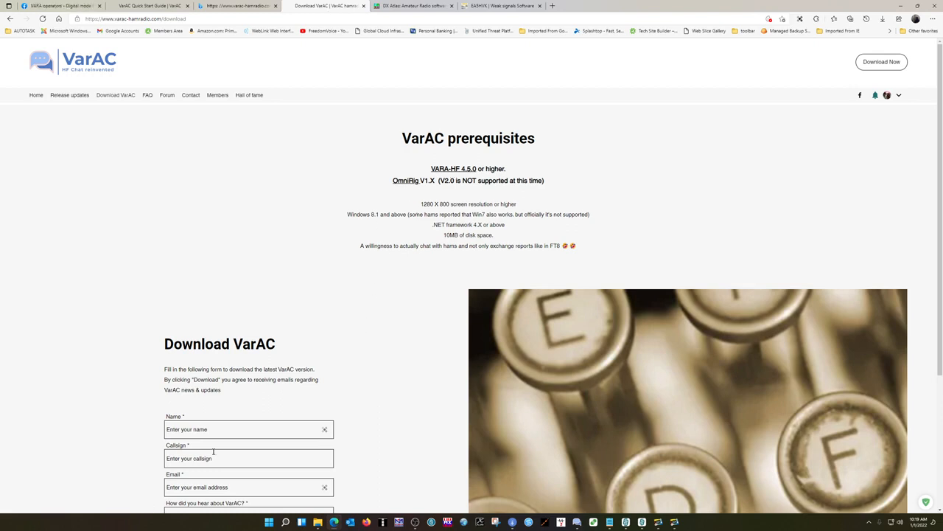
scroll(208, 462, "down", 3)
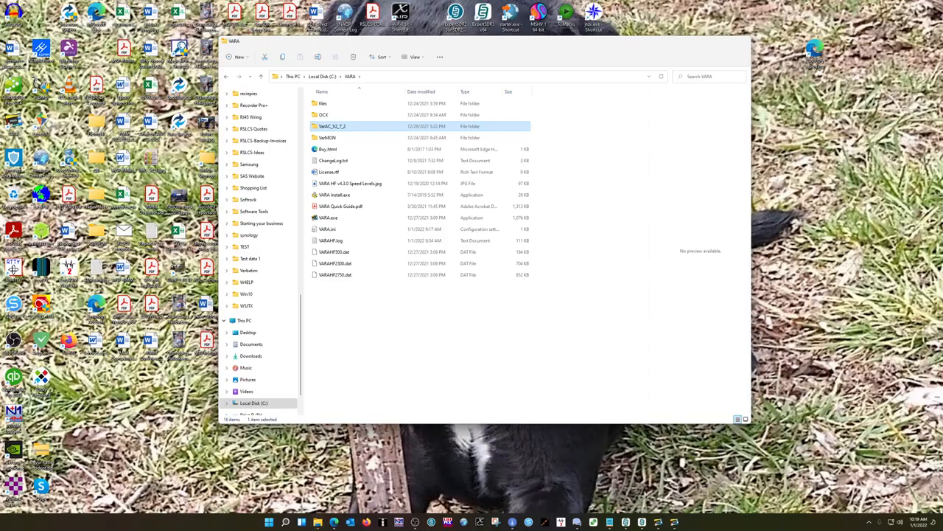
- Review the frequency list in VarAC_frequencies.conf from C:\VARA\VarAC_V2_7_2 using Notepad, and close the file and folder
left_click(347, 480)
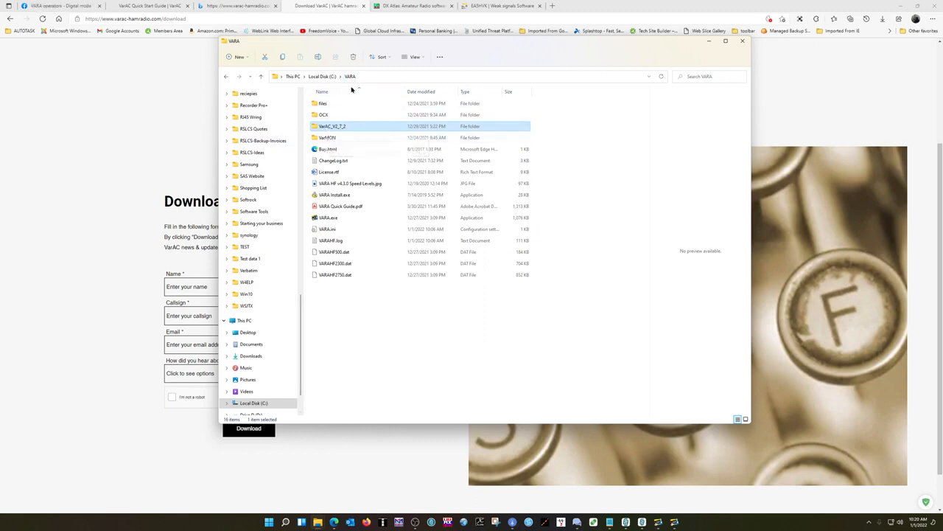
double_click(334, 127)
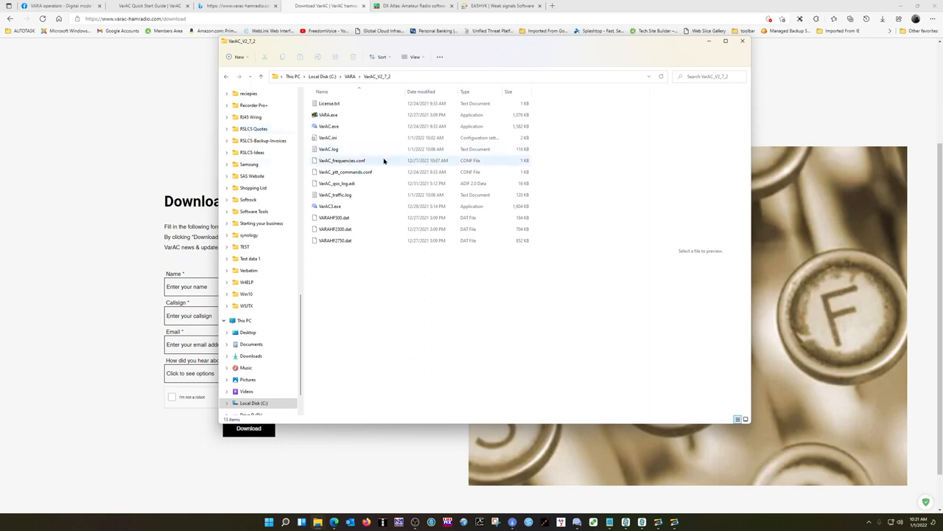
right_click(359, 164)
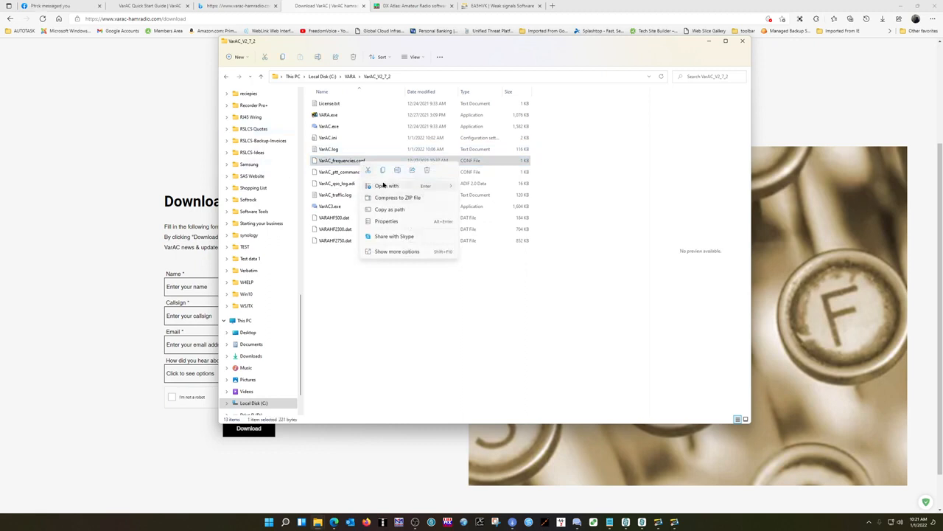
mouse_move(383, 185)
left_click(481, 187)
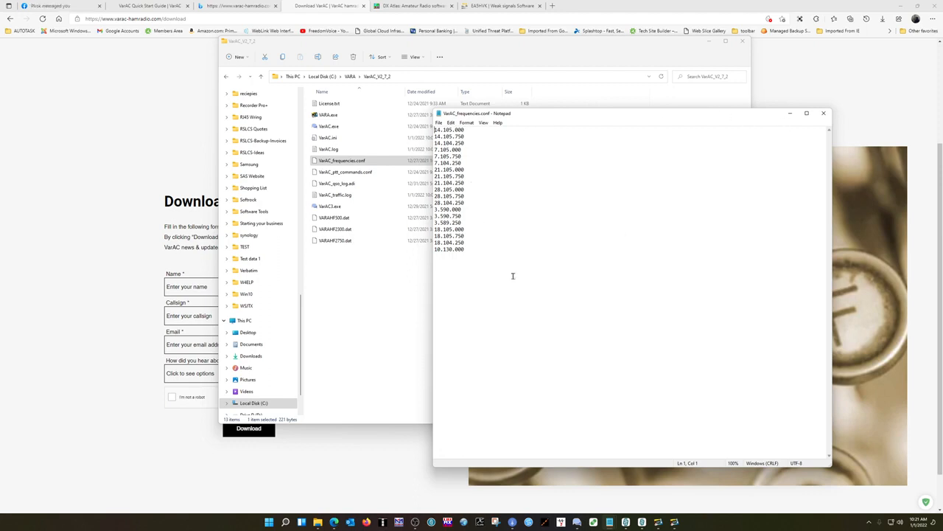
left_click(466, 251)
left_click(823, 113)
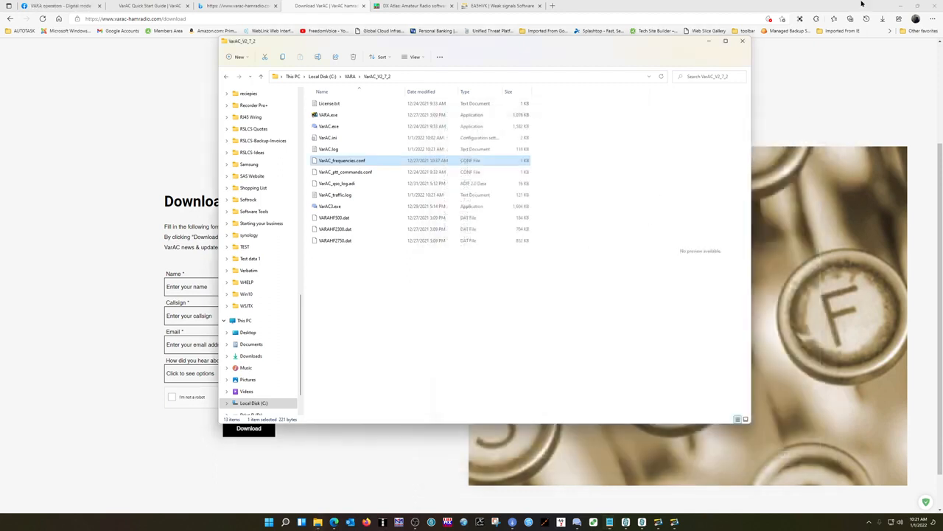
left_click(742, 40)
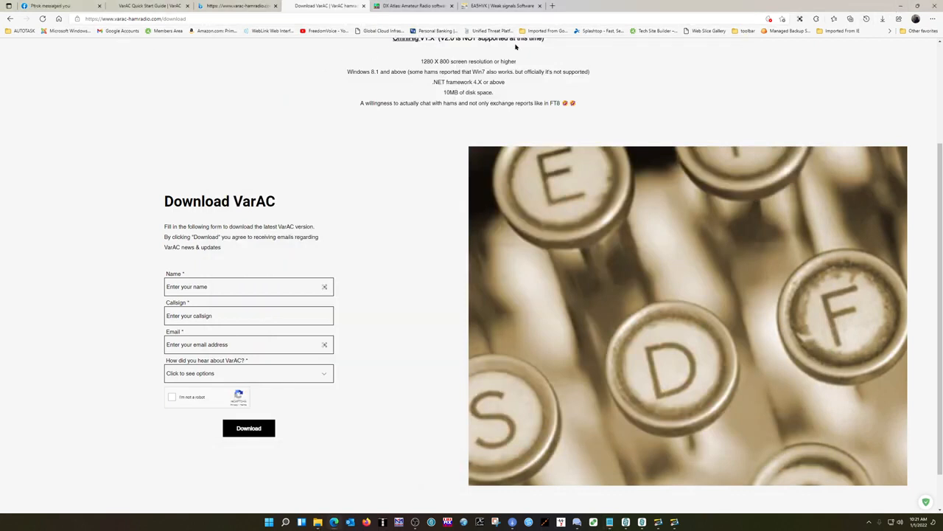
- Look through the VarAC Quick Start Guide in the browser and return to the radio windows
left_click(150, 5)
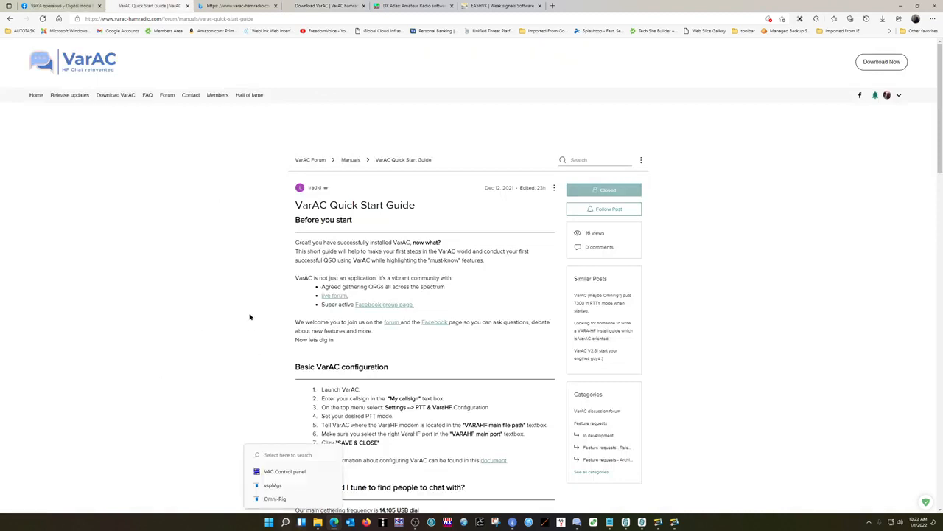
scroll(430, 293, "down", 3)
scroll(430, 293, "down", 8)
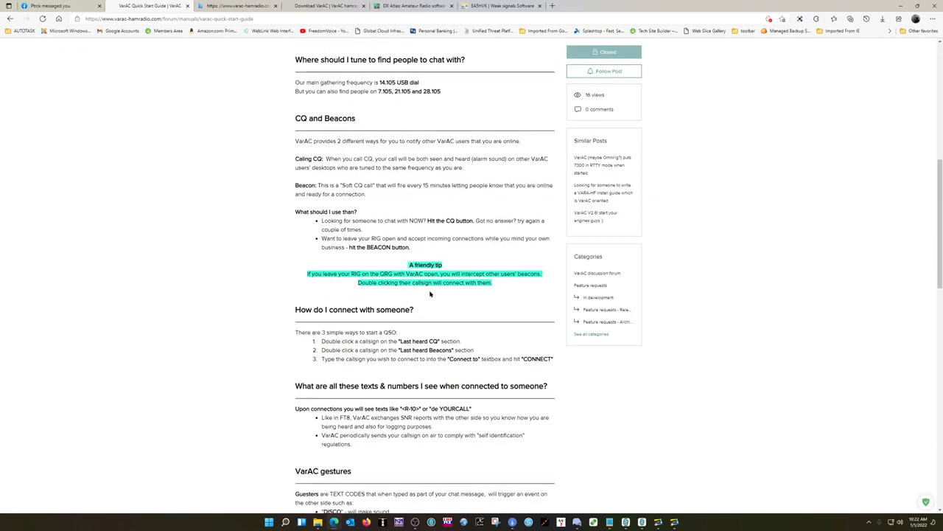
scroll(429, 292, "up", 4)
scroll(429, 291, "up", 10)
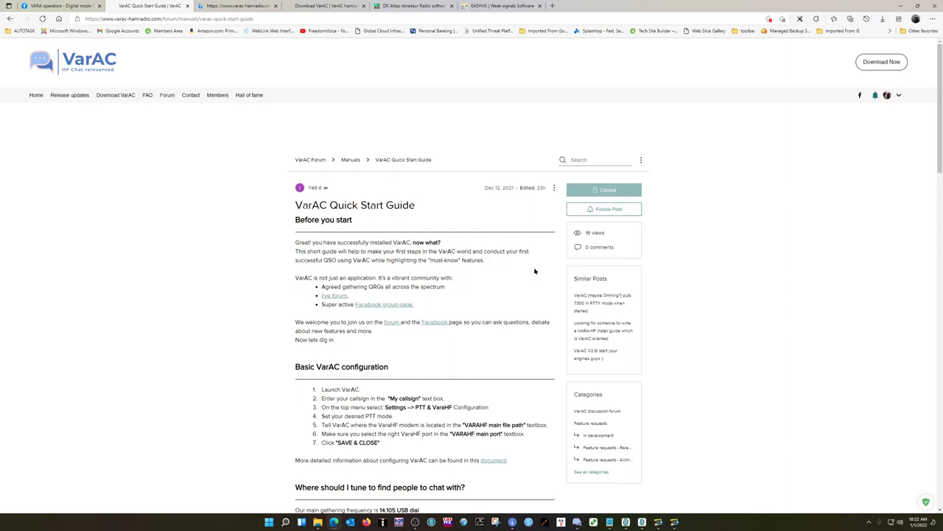
left_click(904, 5)
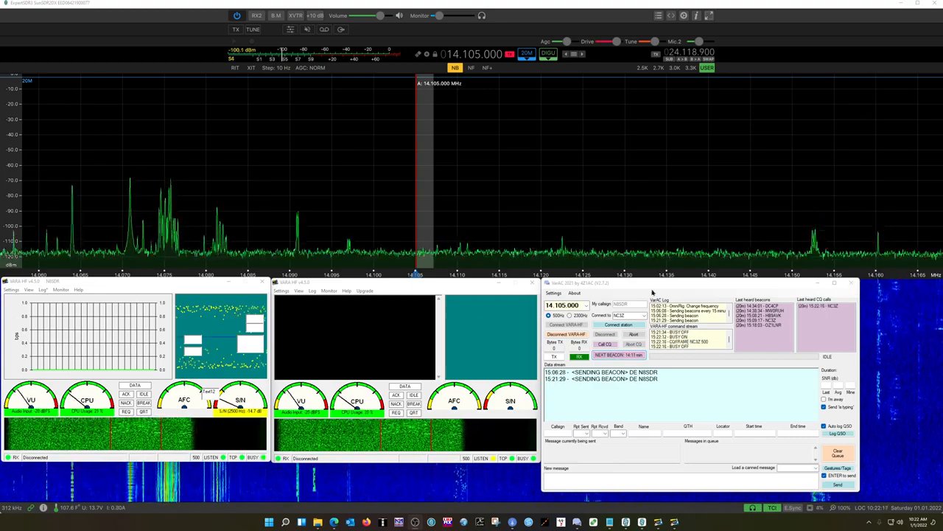
- Close VarAC and inspect its shortcut's properties and the file location of VarAC.exe, leaving the shortcut settings unedited
left_click(852, 283)
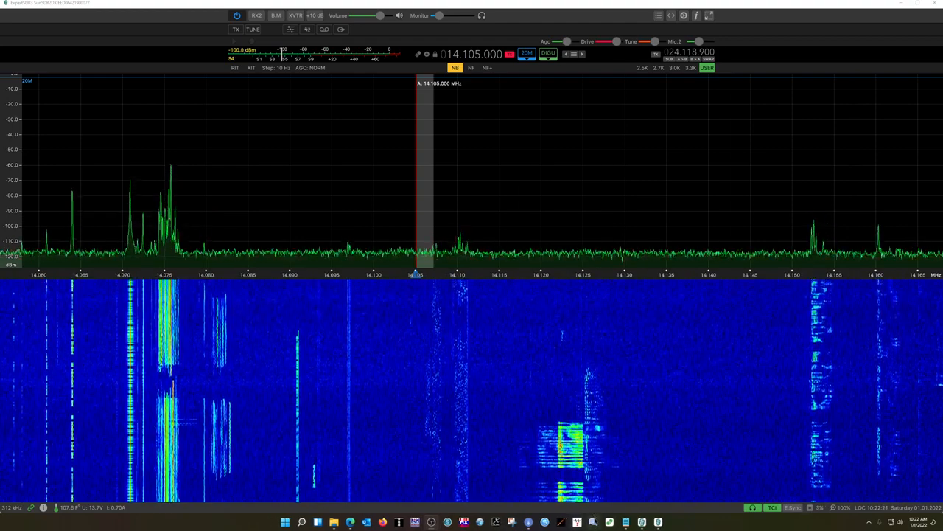
right_click(593, 522)
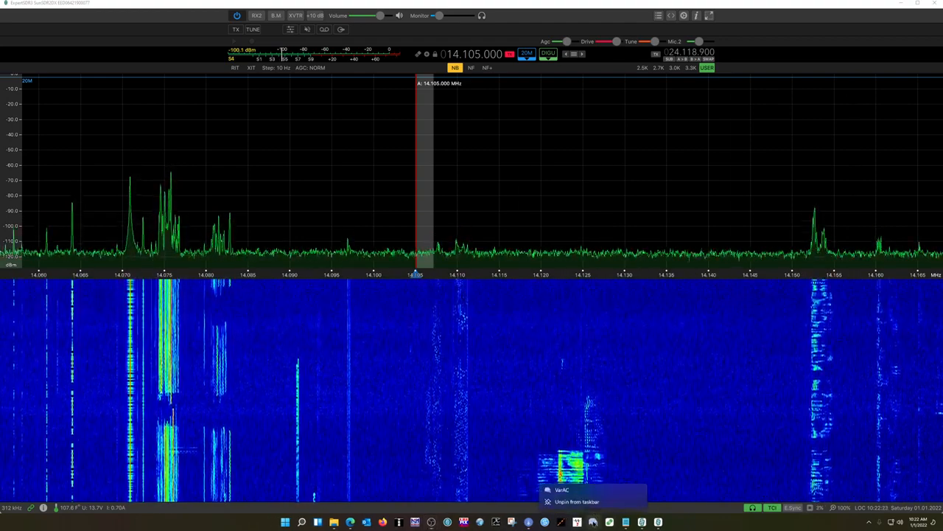
right_click(575, 489)
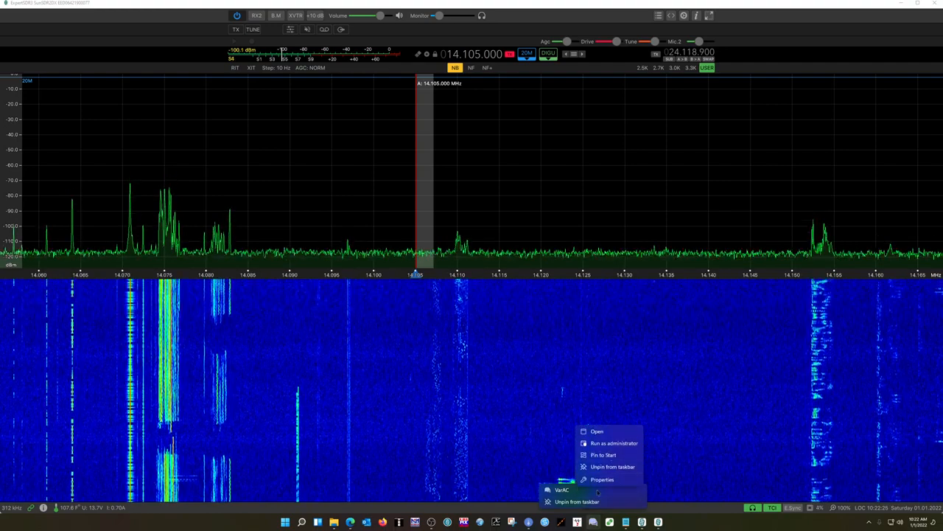
left_click(603, 480)
left_click(612, 435)
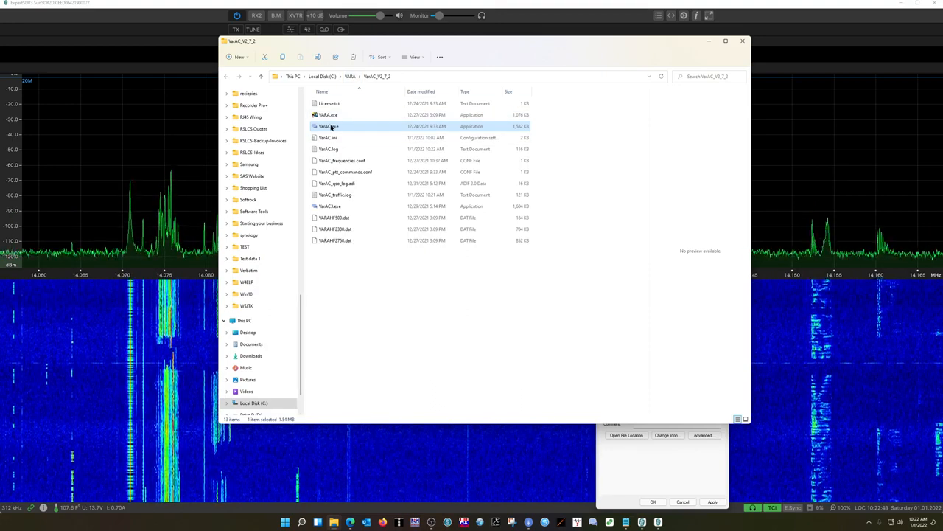
mouse_move(332, 127)
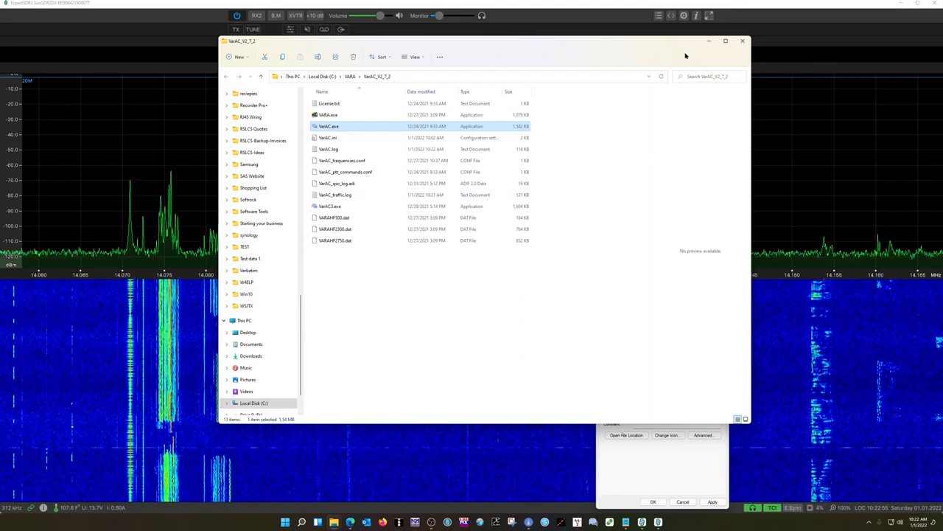
left_click(743, 41)
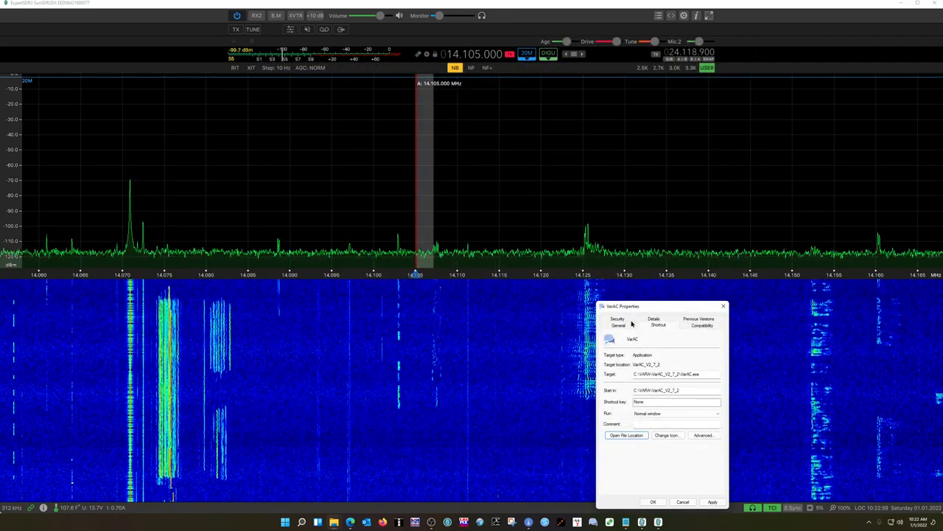
left_click(683, 501)
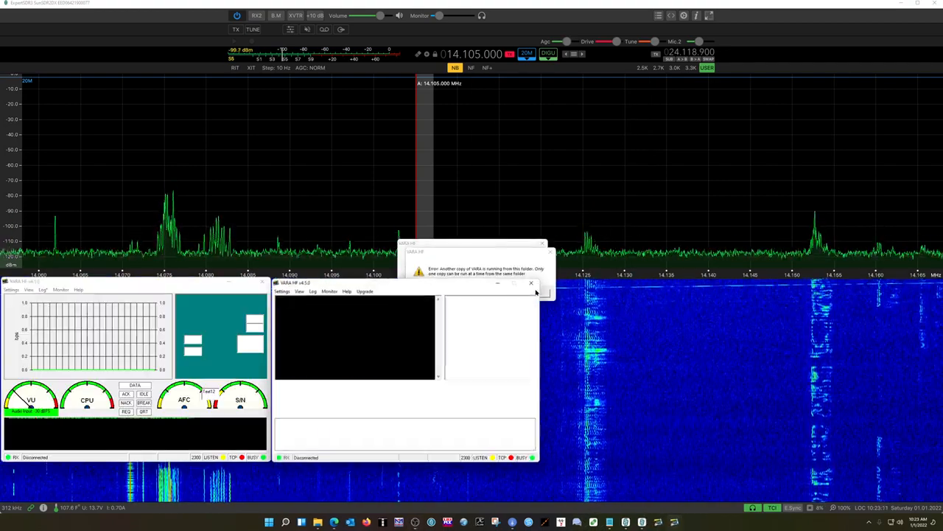
- Dismiss the VARA HF error dialogs about another running copy and close VarAC
left_click(546, 294)
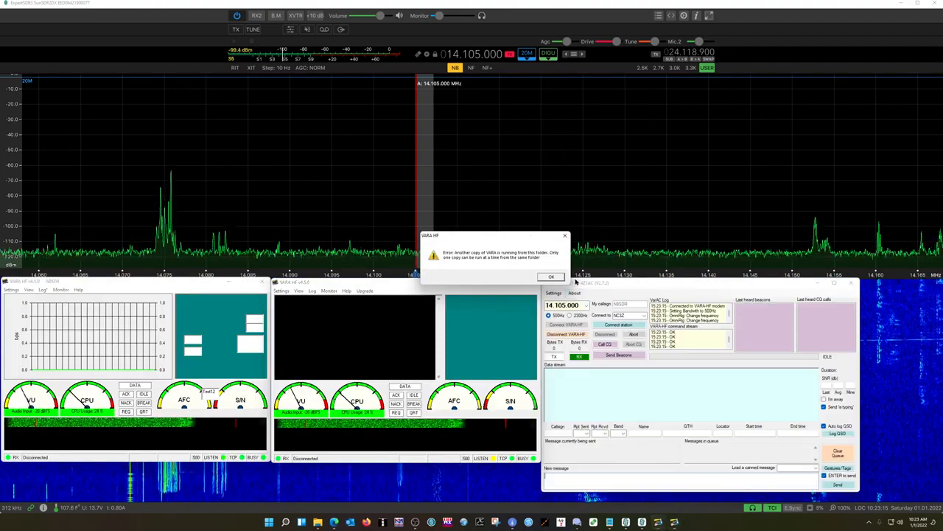
left_click(551, 277)
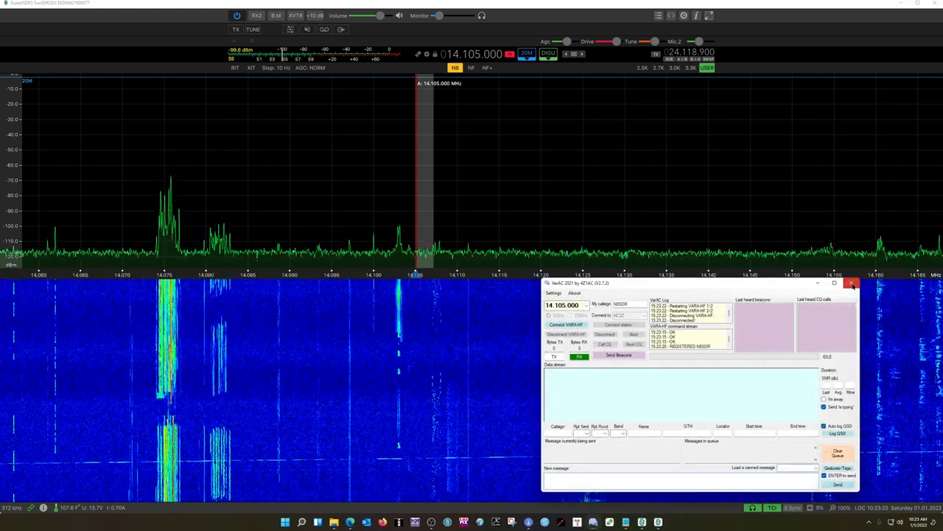
left_click(852, 283)
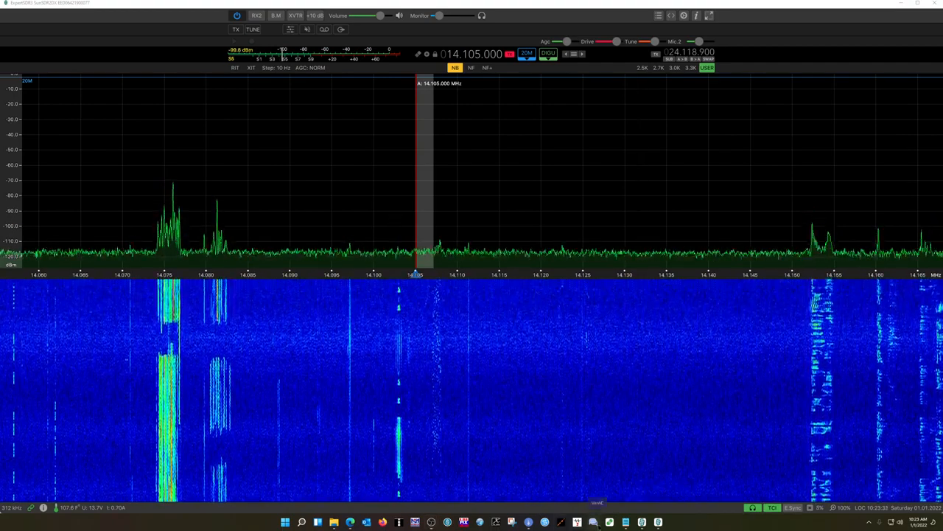
- Launch VarAC and move the second VARA HF window below the first one
left_click(594, 522)
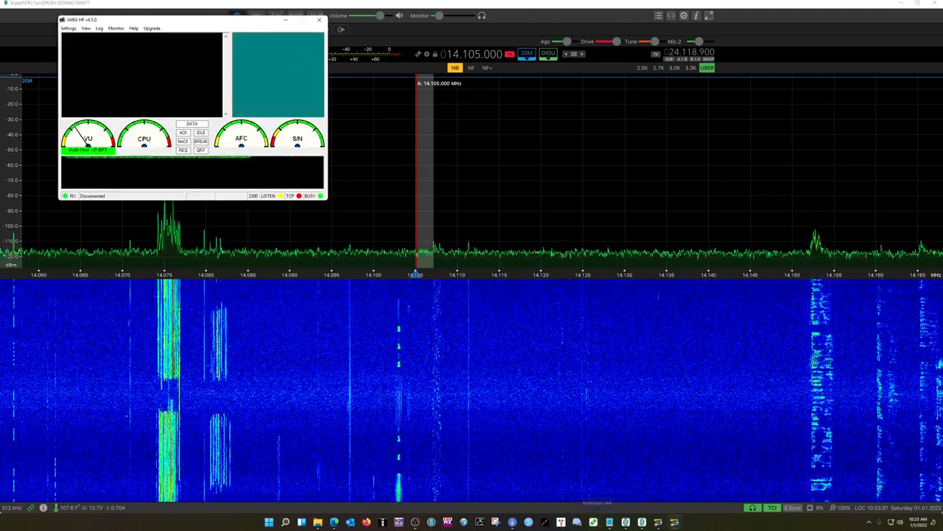
left_click_drag(206, 24, 191, 221)
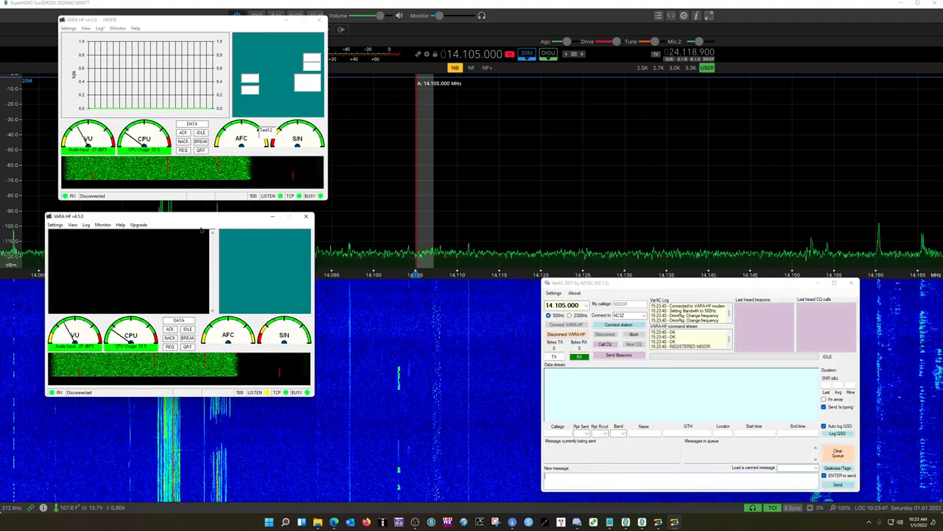
- Arrange the two VARA HF modem windows side by side next to the VarAC window, below the spectrum display
left_click_drag(196, 226, 417, 292)
left_click(181, 82)
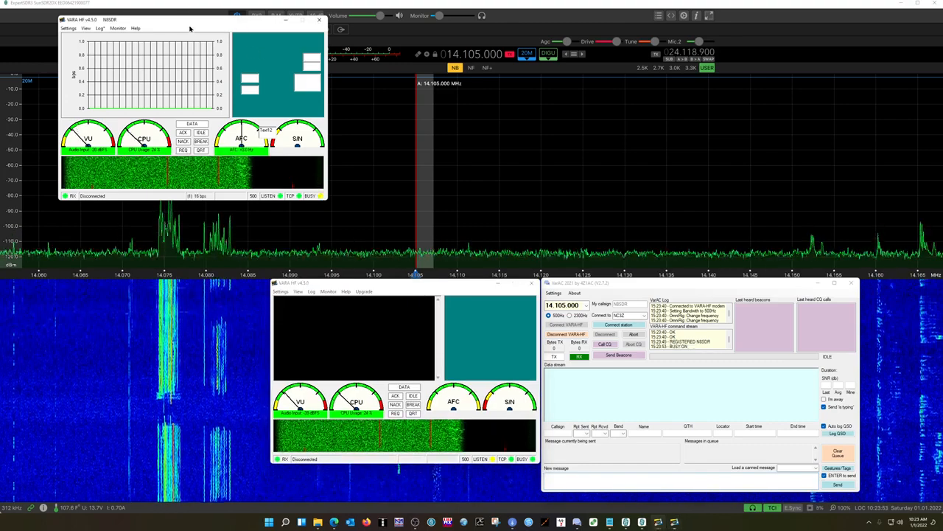
left_click_drag(175, 20, 117, 284)
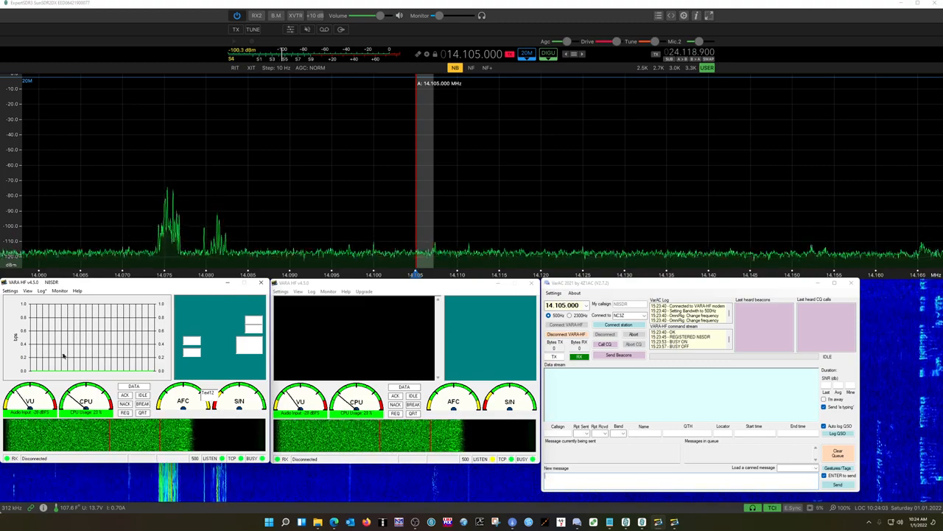
- Open the VARA Setup of the registered modem, review its TCP ports, licence fields and connection options, and close it
left_click(11, 291)
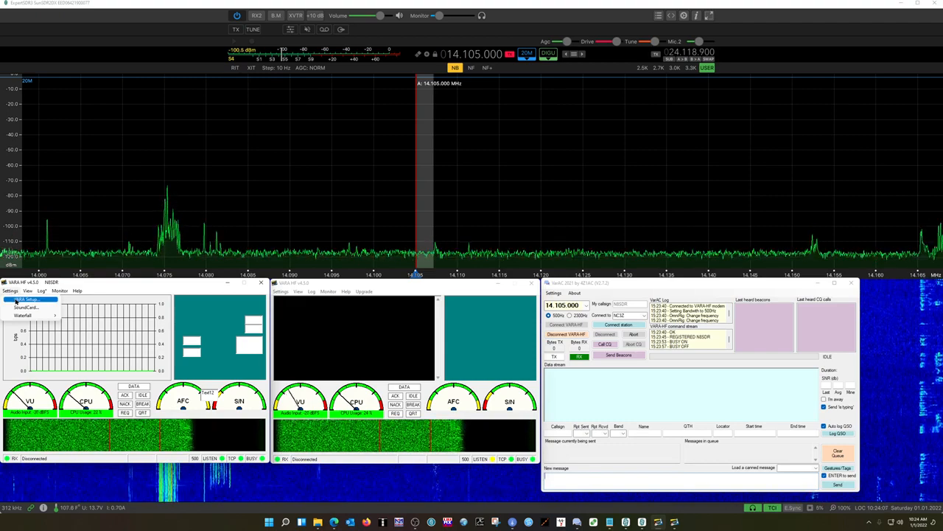
left_click(15, 301)
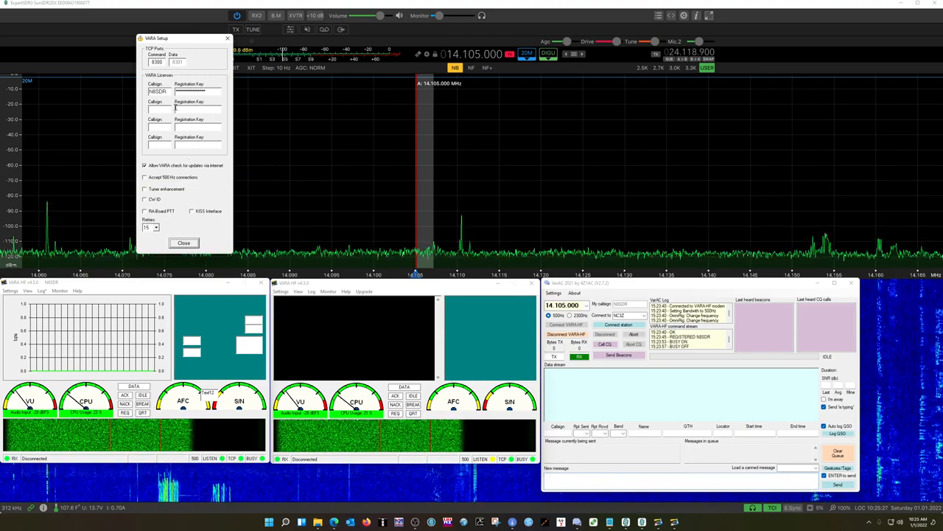
left_click(183, 244)
- Open the registered modem's SoundCard settings and move the dialog clear of the radio's transmit meter to examine the audio devices
left_click(10, 292)
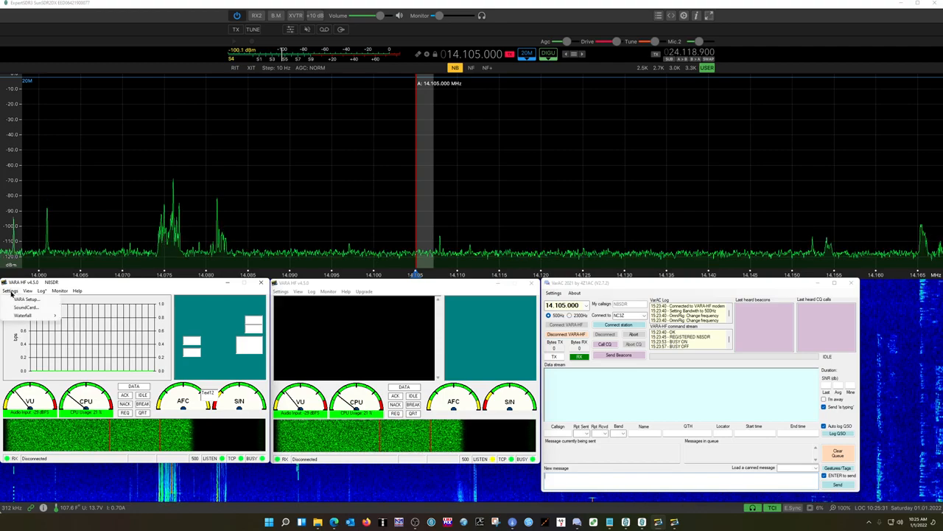
left_click(15, 310)
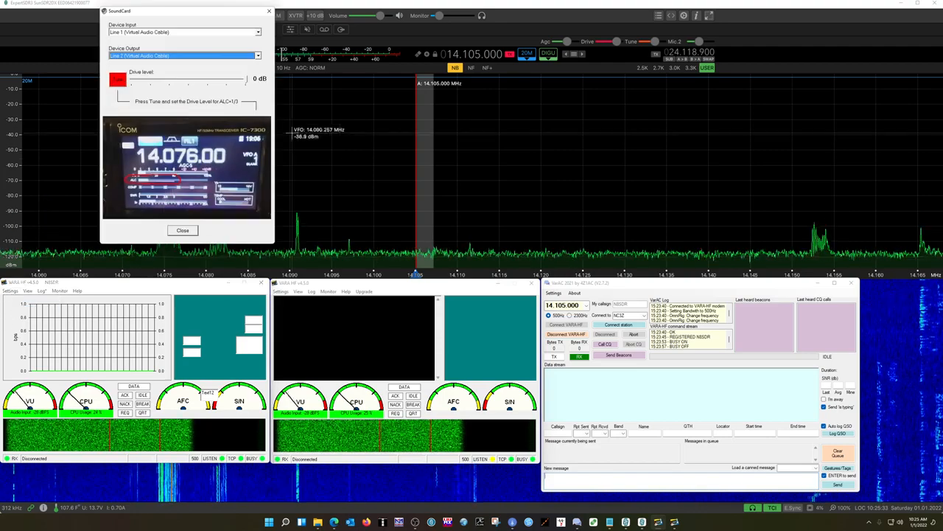
left_click_drag(190, 12, 368, 125)
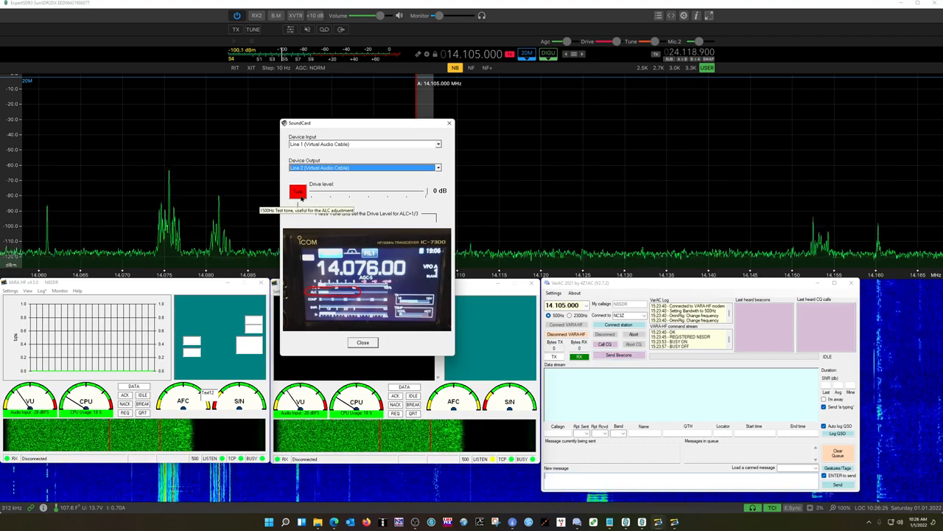
- Transmit the VARA tune test tone and switch the radio's transmit meter to Mic meter
left_click(298, 191)
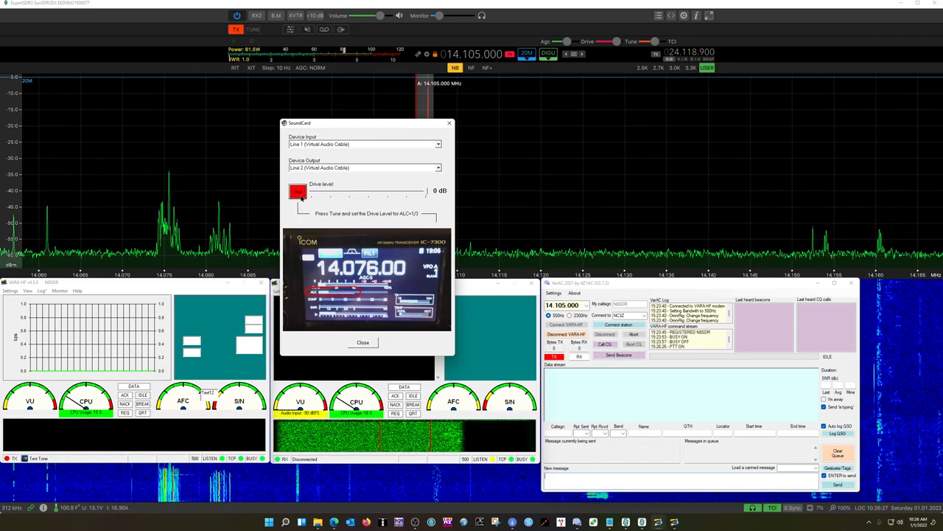
left_click(252, 56)
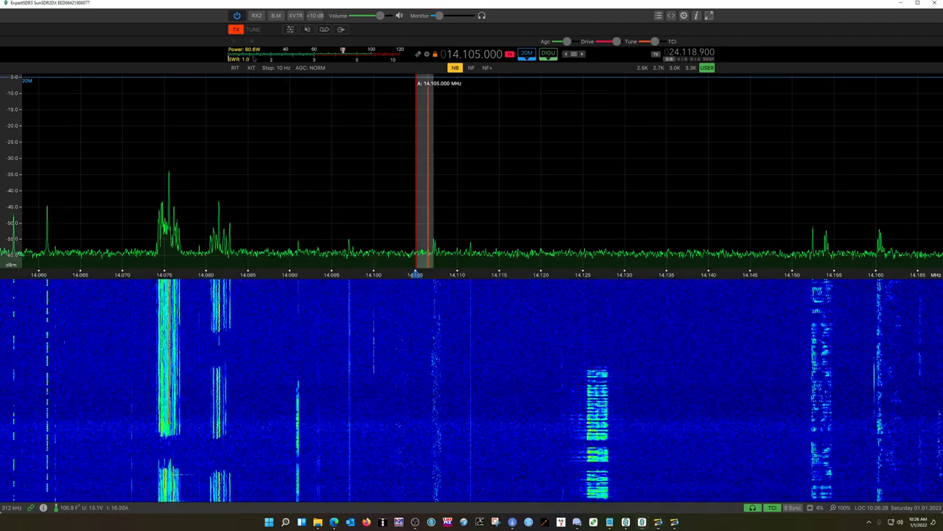
left_click(234, 71)
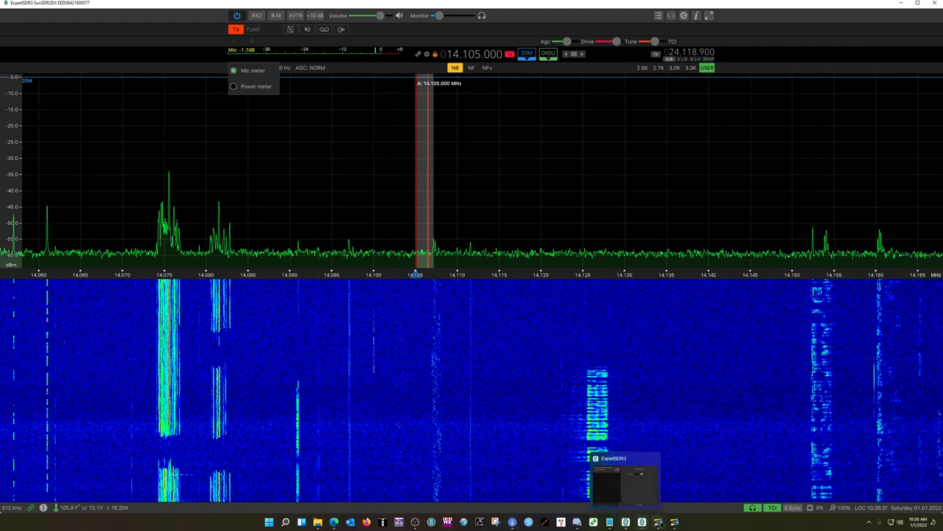
- Return to the SoundCard settings, stop the tune test tone and close the dialog
mouse_move(658, 520)
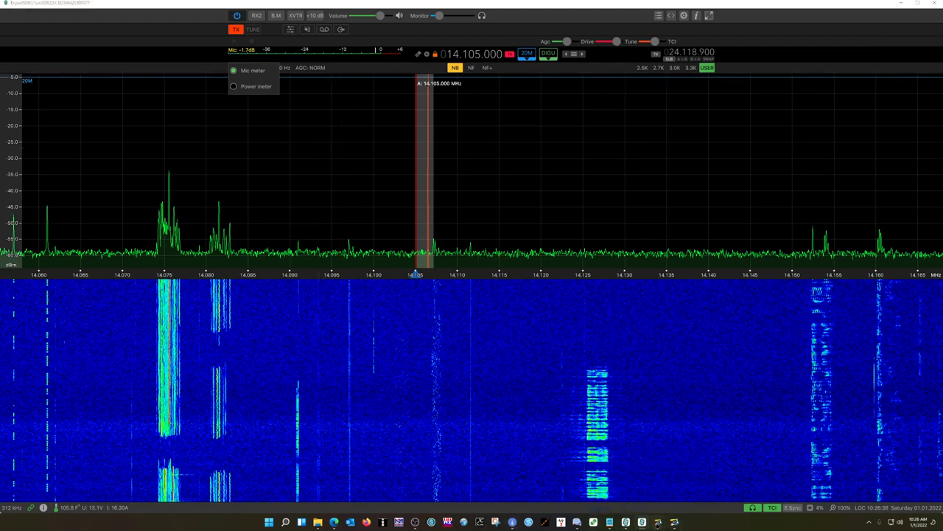
left_click(659, 520)
left_click(296, 198)
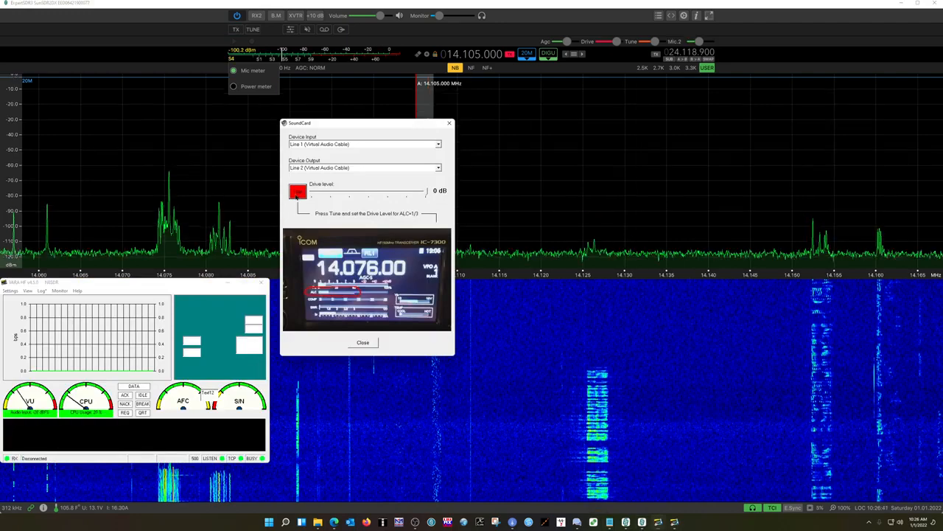
left_click(375, 341)
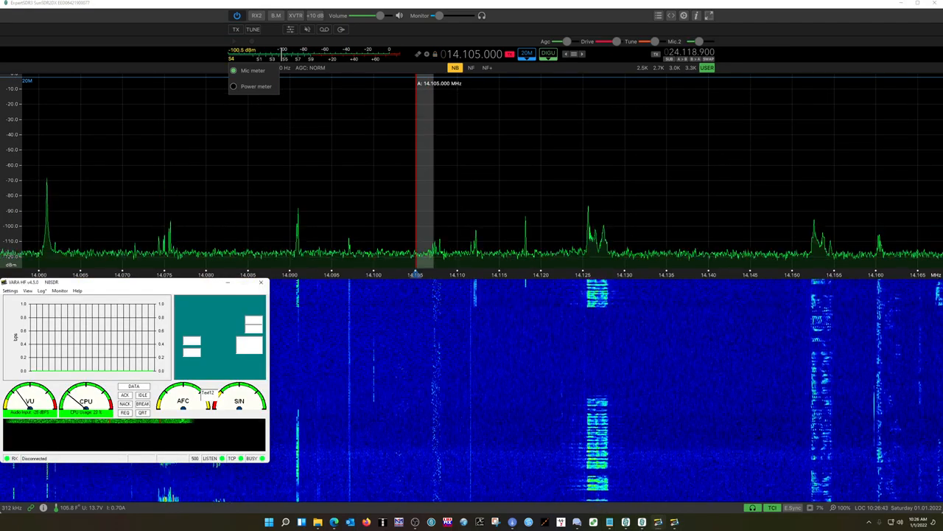
- Bring the second VARA HF window and VarAC back to the front and look over the registered modem's settings and waterfall options
left_click(678, 524)
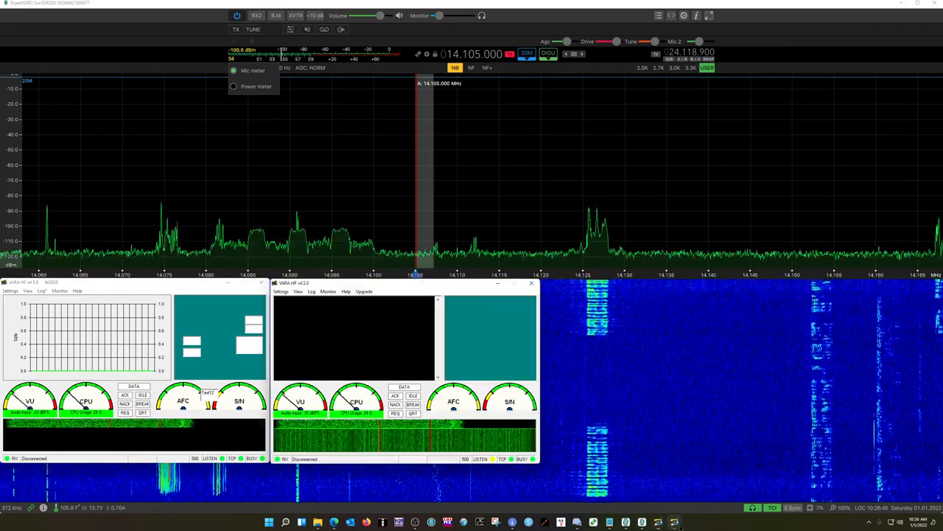
left_click(578, 522)
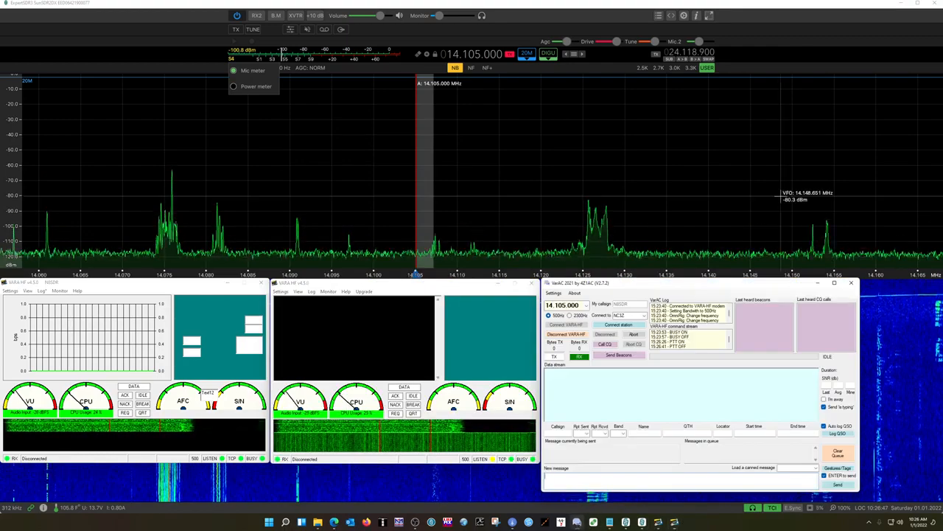
left_click(11, 292)
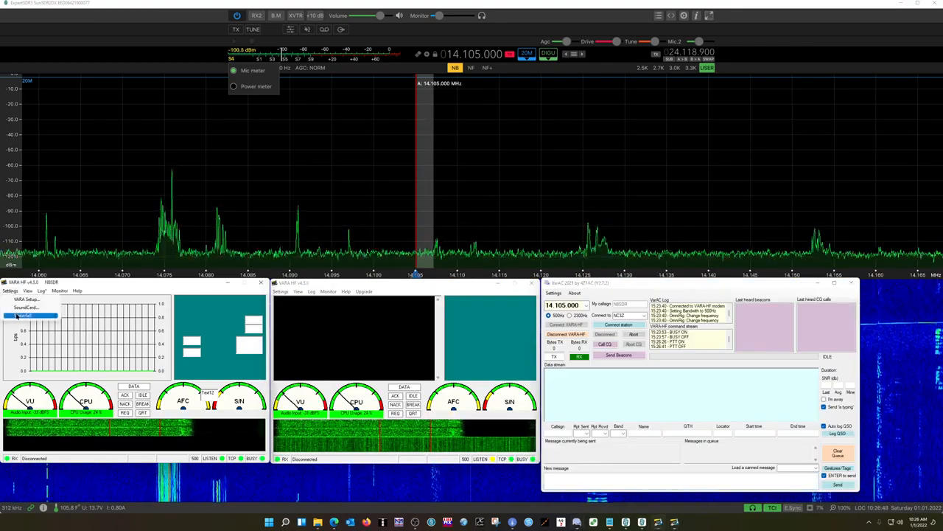
mouse_move(20, 316)
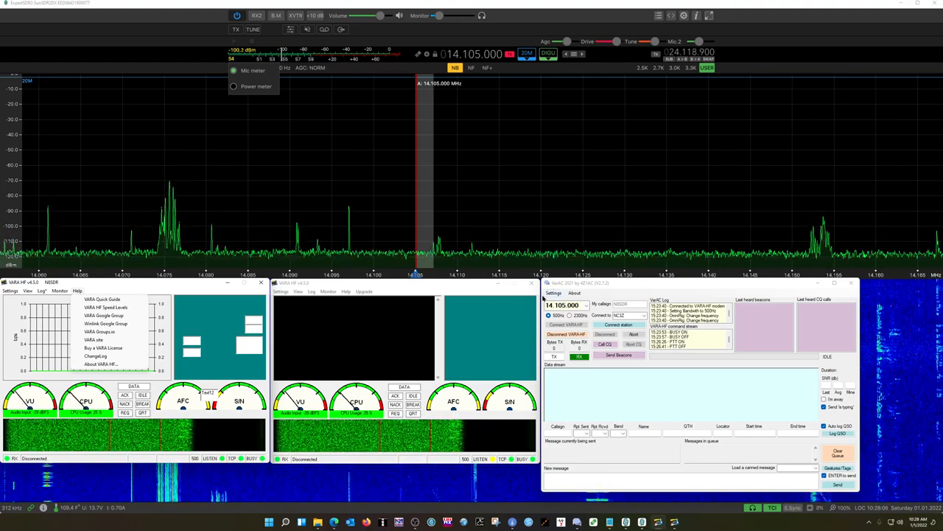
- Open VarAC's PTT and VARA configurations and move the Settings window above the VarAC window to examine its options
left_click(554, 294)
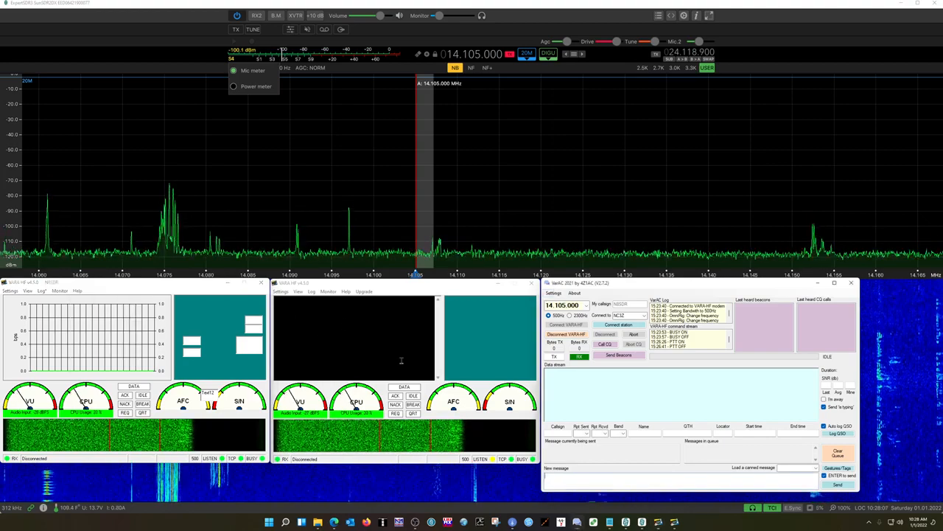
left_click(551, 294)
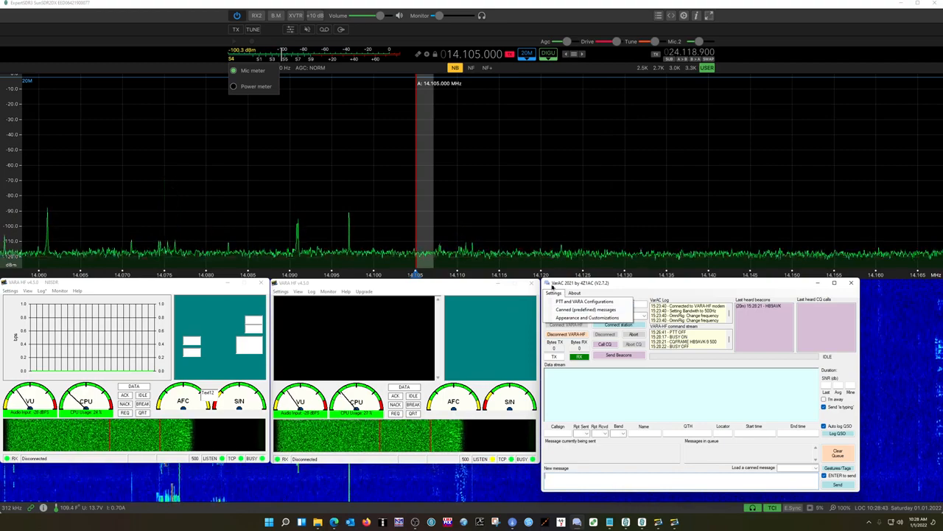
mouse_move(570, 293)
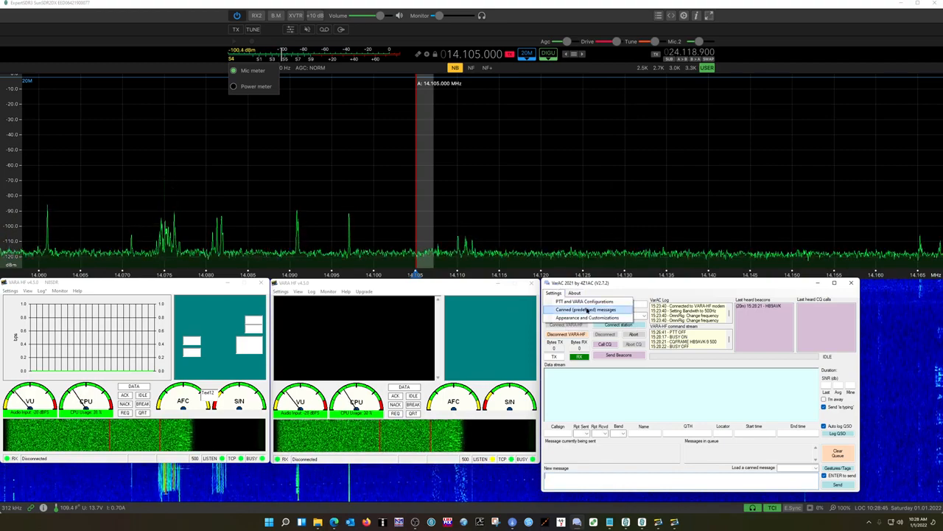
left_click(576, 302)
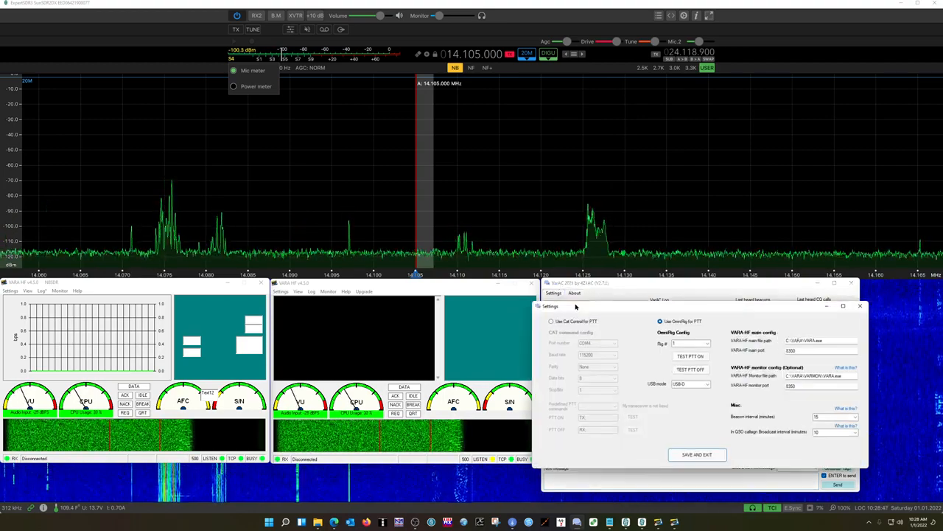
left_click_drag(721, 312, 785, 213)
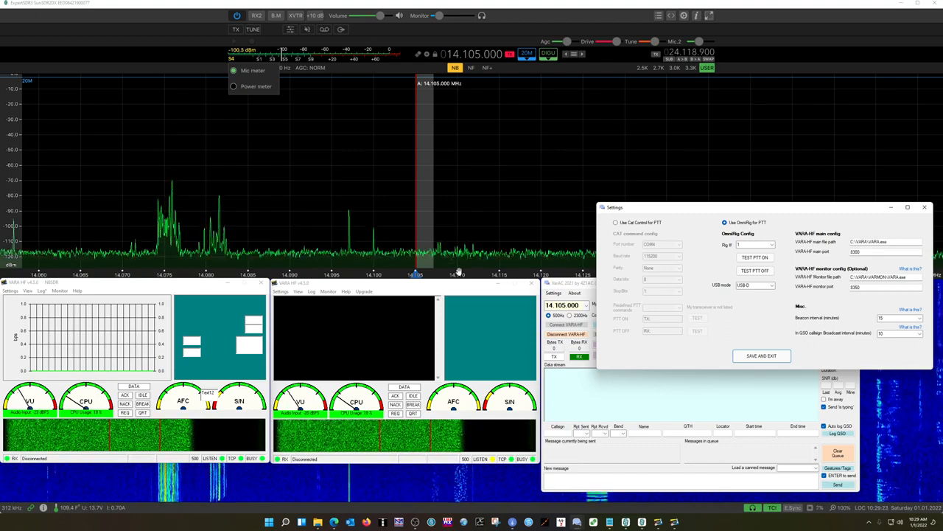
- Open the registered modem's VARA Setup to compare its command port with VarAC's VARA-HF main port, and close it
left_click(10, 291)
left_click(27, 299)
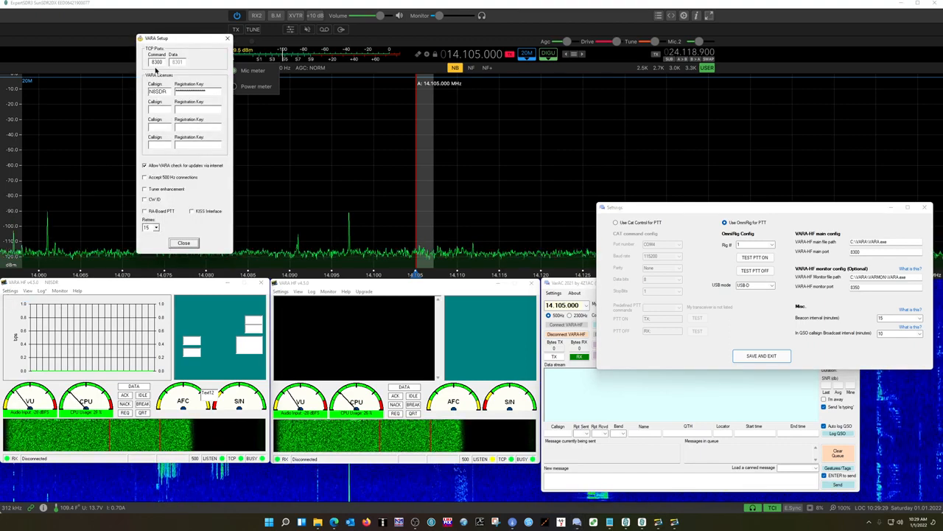
left_click(227, 38)
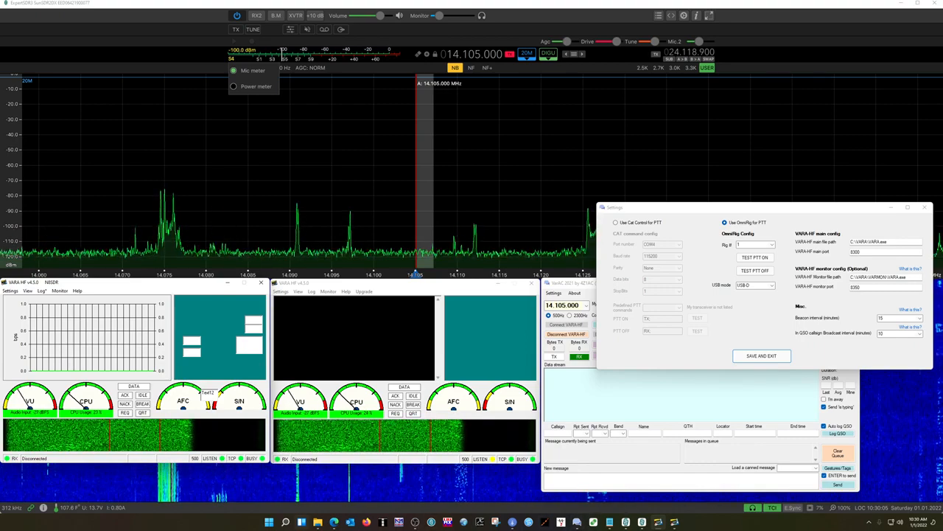
- Browse to the C:\VARA folder in File Explorer
left_click(317, 521)
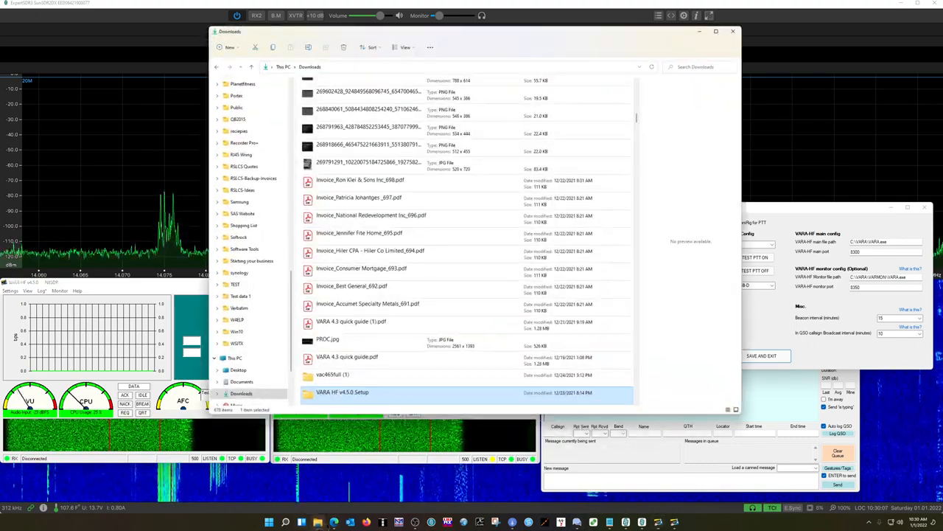
left_click(239, 360)
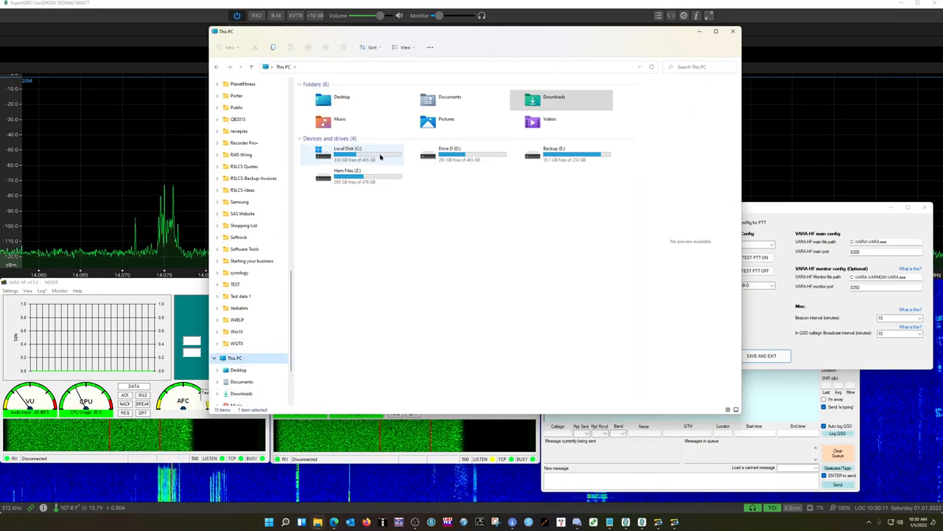
double_click(378, 152)
scroll(369, 214, "down", 9)
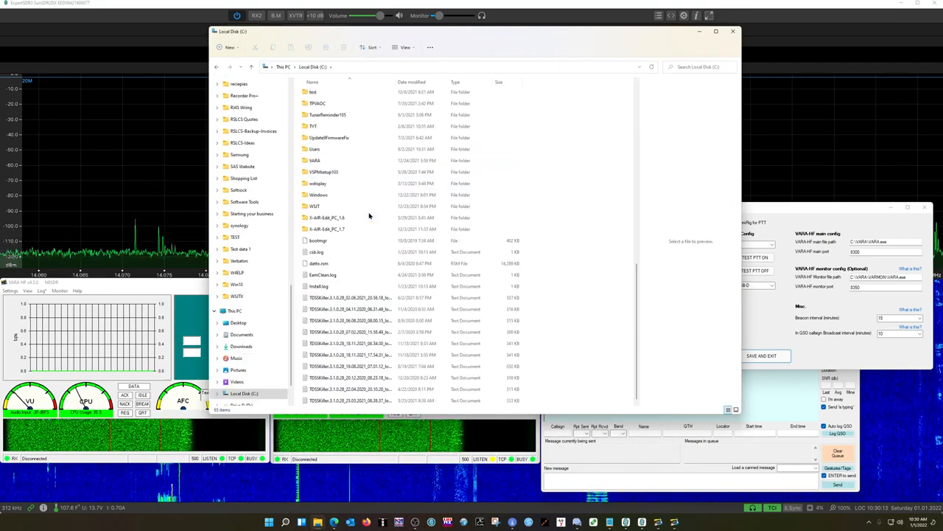
double_click(315, 160)
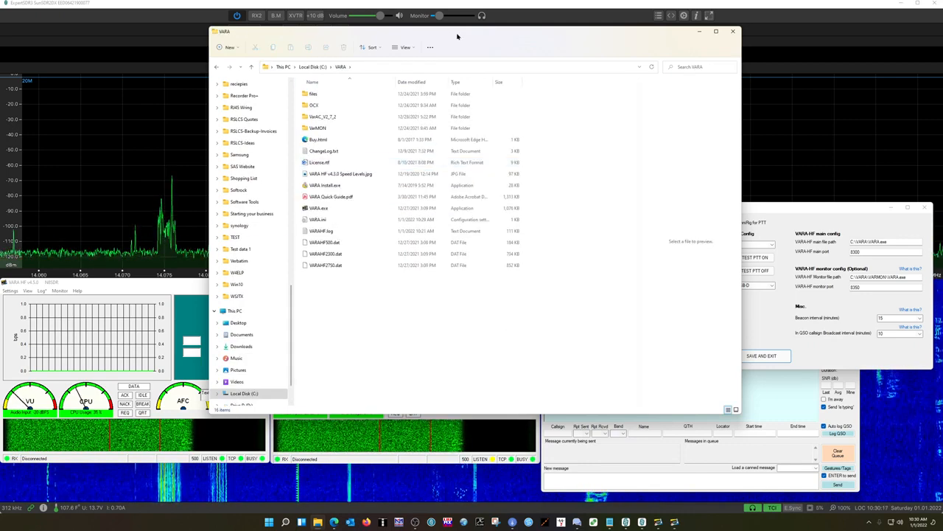
- Move the File Explorer window clear of VarAC's file paths, examine the contents of the VarMON folder and close the window
left_click_drag(442, 30, 562, 116)
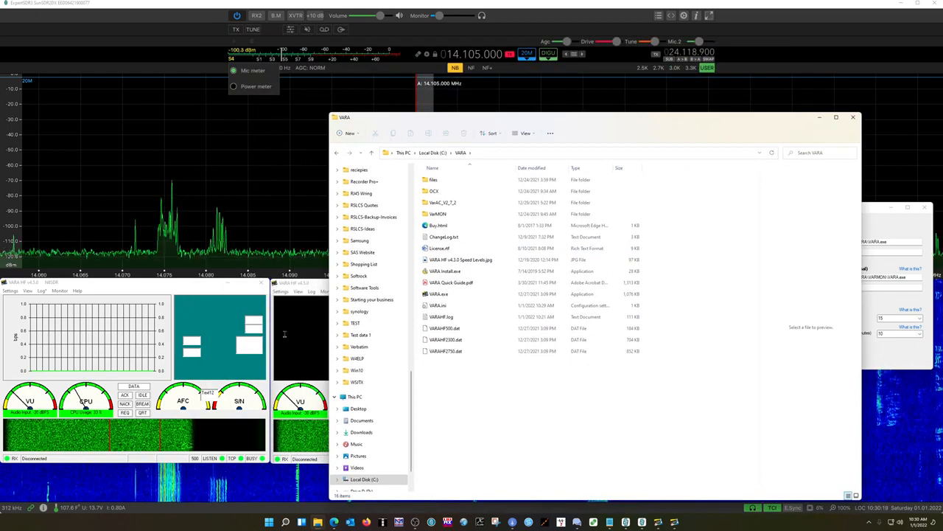
left_click_drag(591, 124, 395, 114)
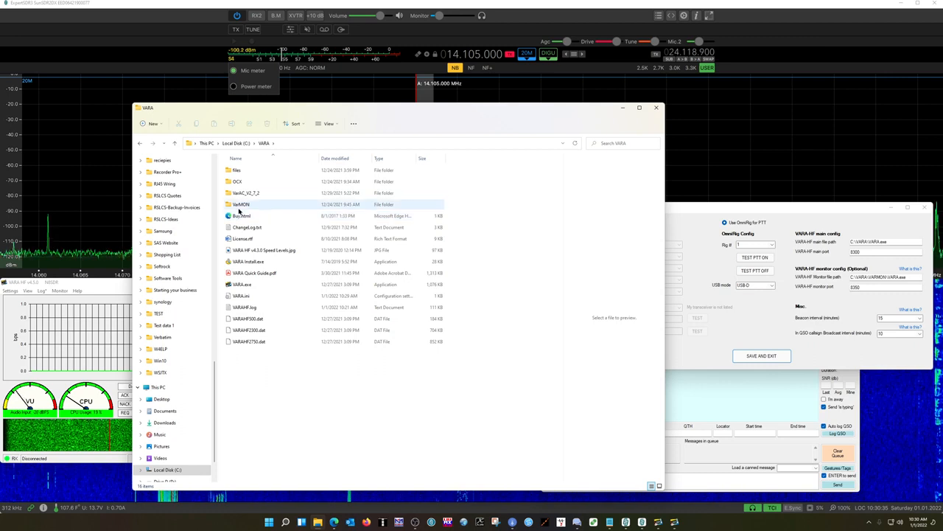
double_click(240, 206)
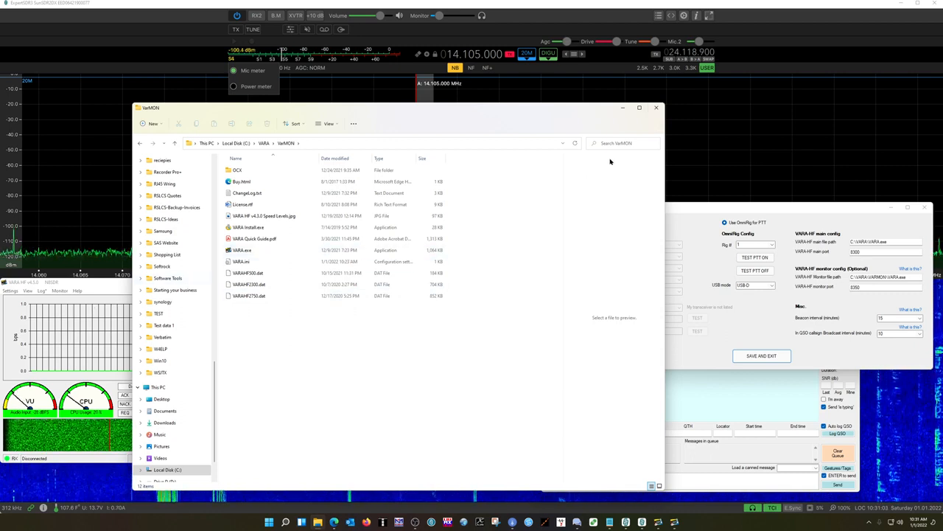
left_click(656, 108)
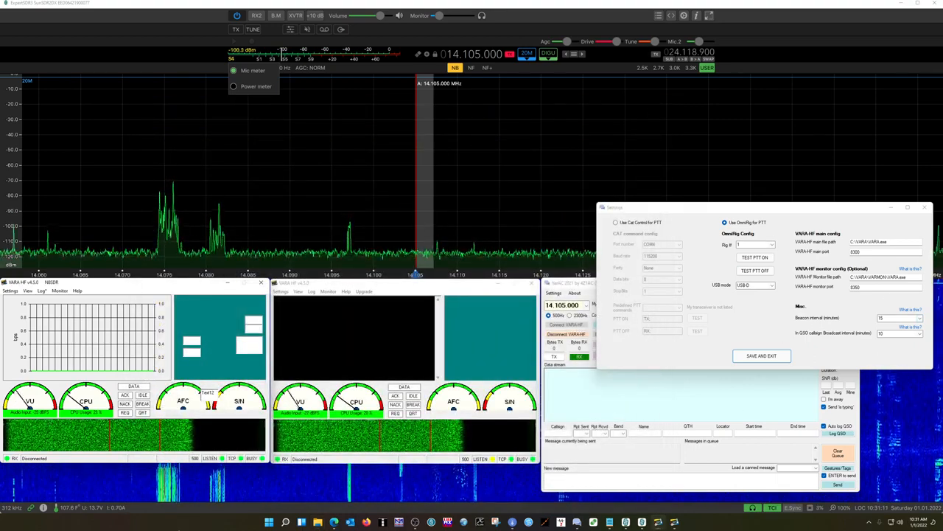
- Open Omni-Rig from the recent Windows searches and examine its RIG 1 settings
left_click(269, 522)
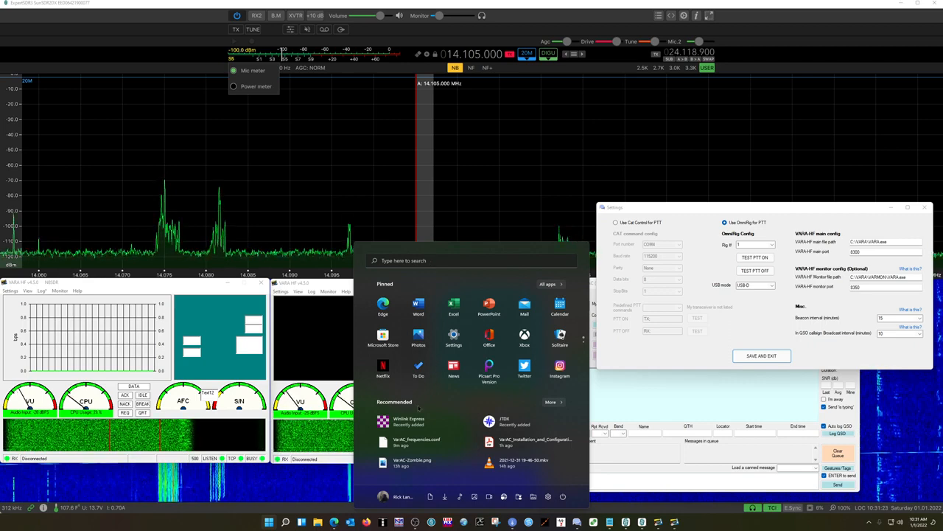
left_click(407, 261)
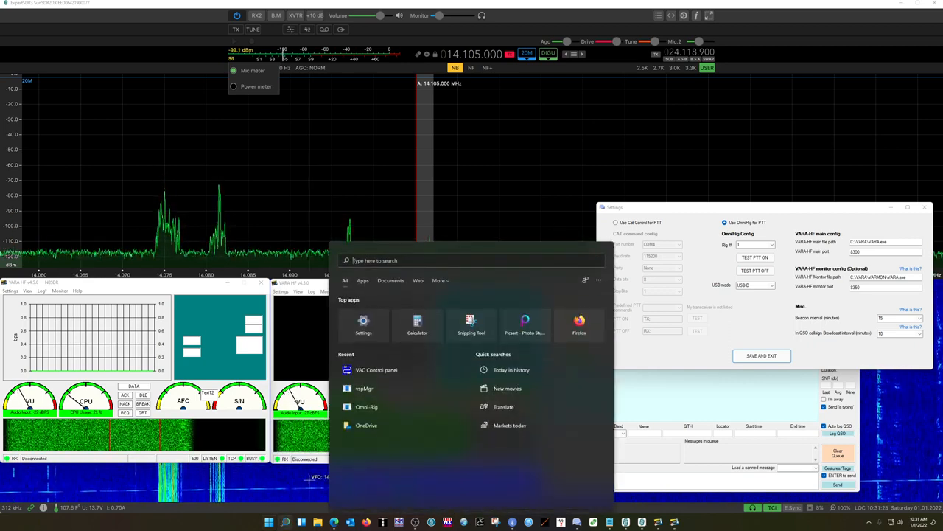
left_click(364, 412)
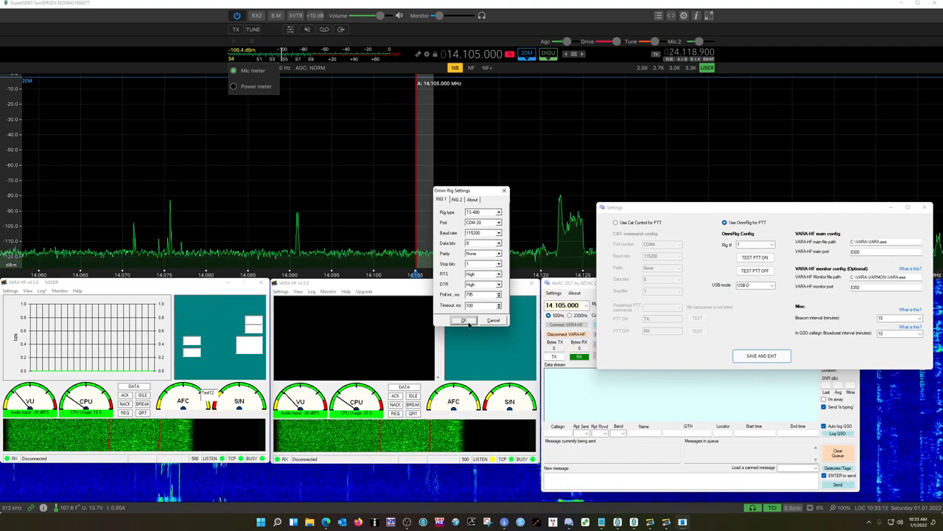
- Accept the Omni-Rig settings, move VarAC's Settings window clear of the main window, and examine the registered modem's VARA Setup
left_click(468, 323)
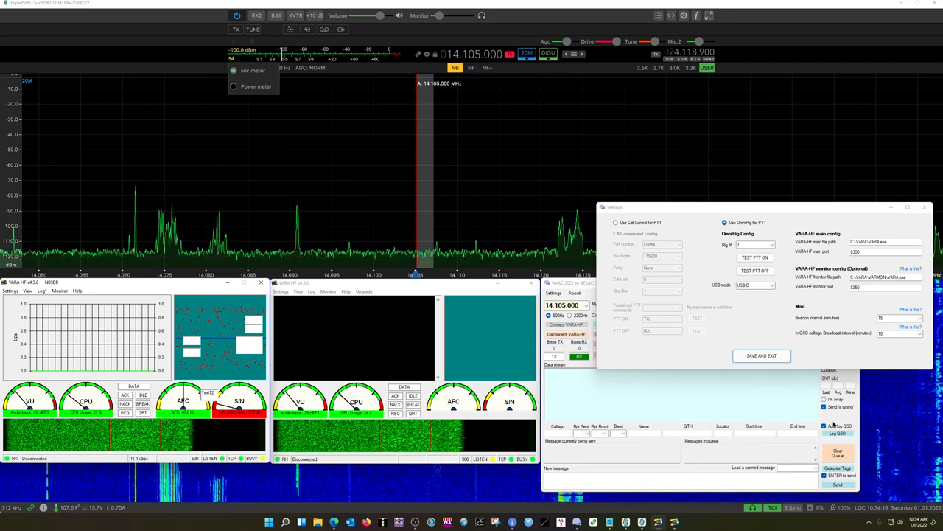
left_click_drag(800, 208, 345, 55)
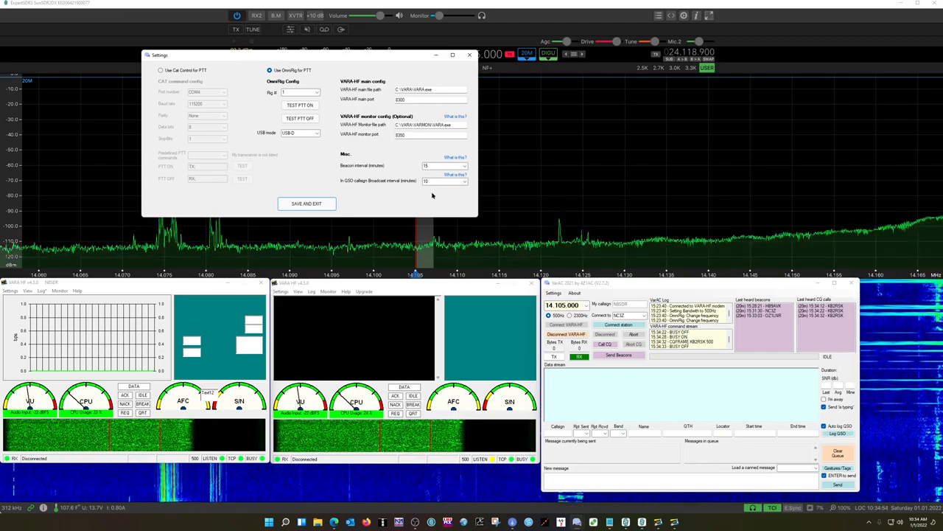
left_click(10, 291)
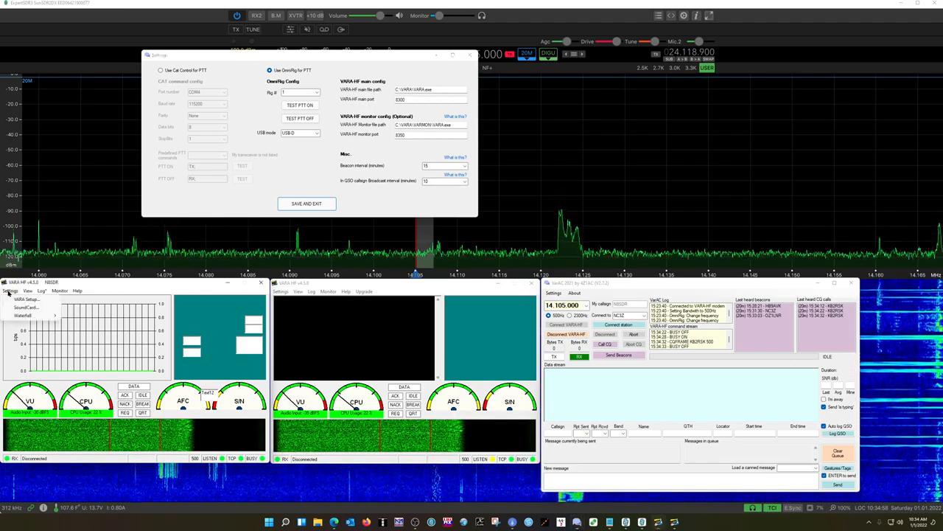
left_click(28, 299)
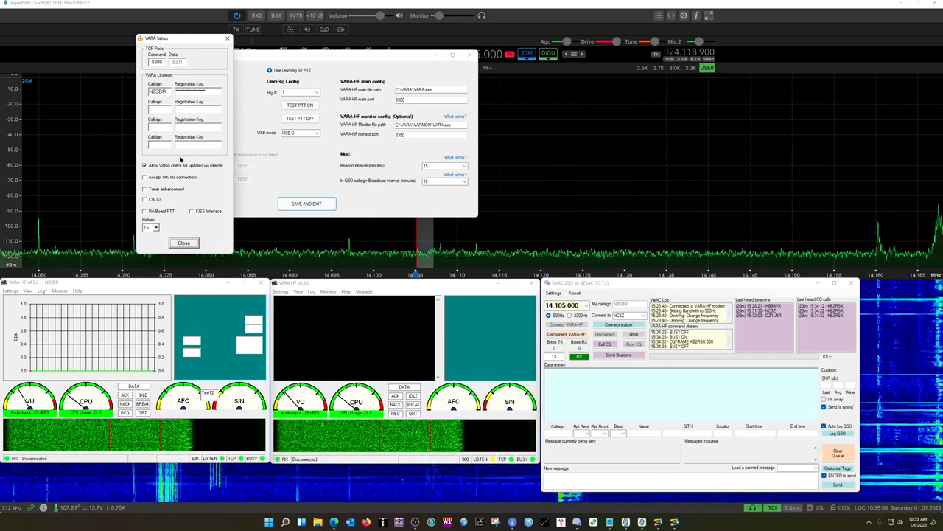
left_click(184, 243)
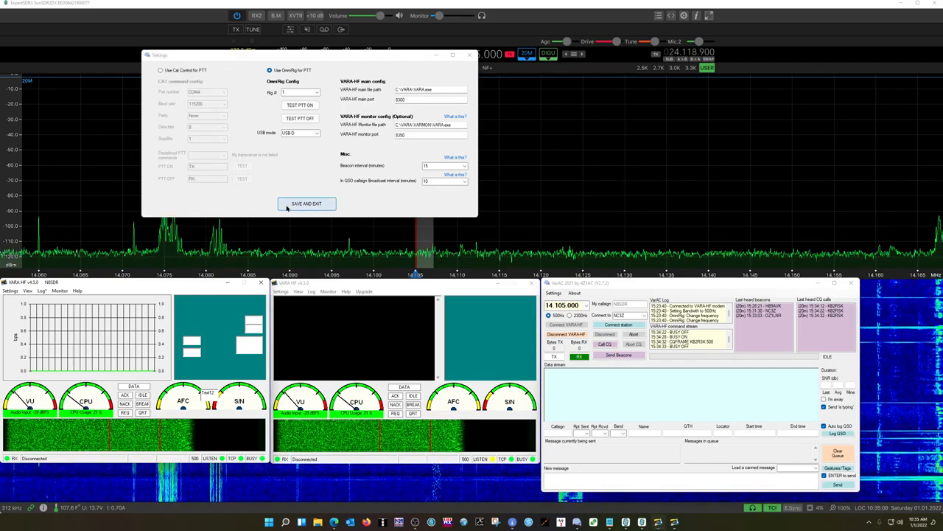
- Check the choices for the in-QSO callsign broadcast interval, and save and exit VarAC's settings
left_click(464, 181)
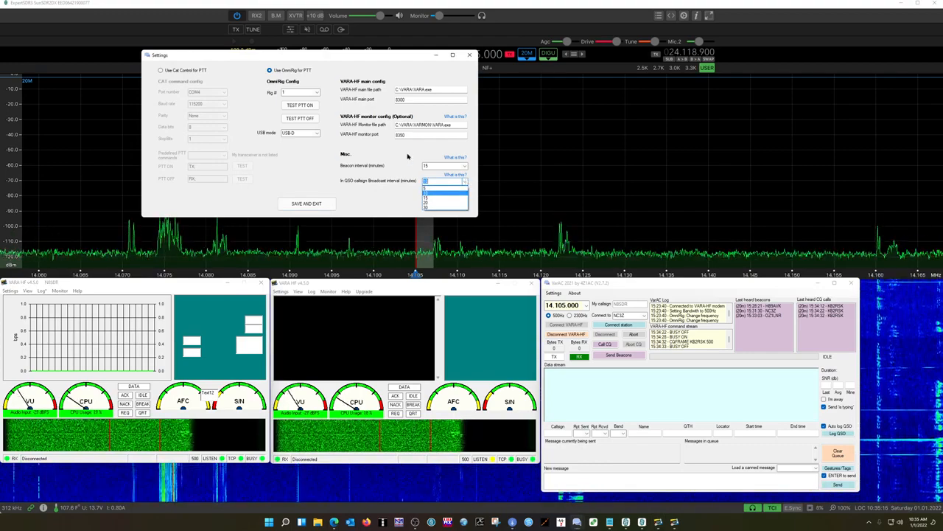
left_click(316, 198)
left_click(295, 204)
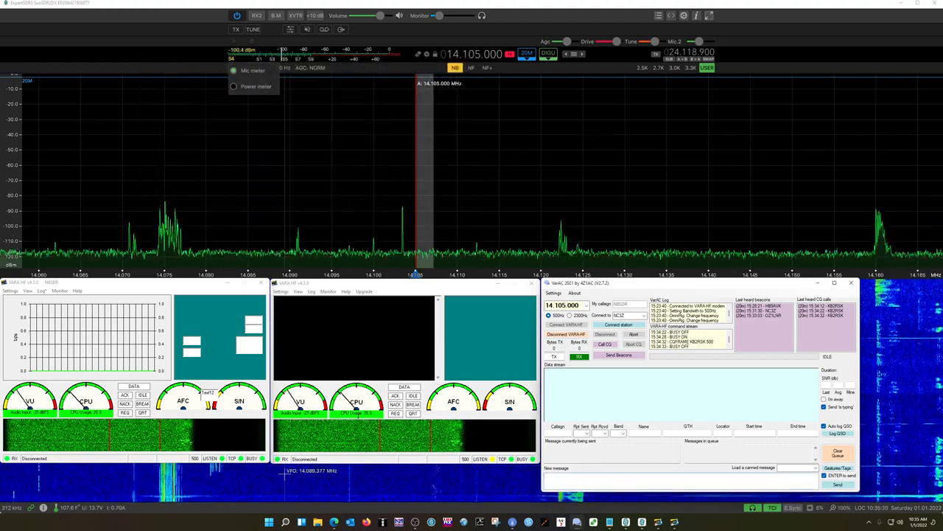
- Open VarAC's canned (predefined) messages clear of the main window, review the message texts and names, and save and close them
left_click(553, 292)
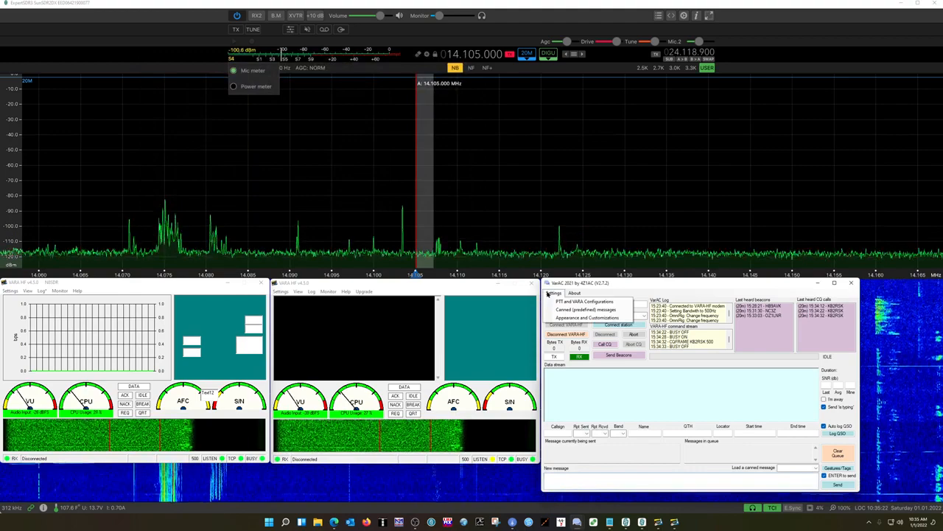
left_click(567, 312)
left_click_drag(658, 282, 399, 97)
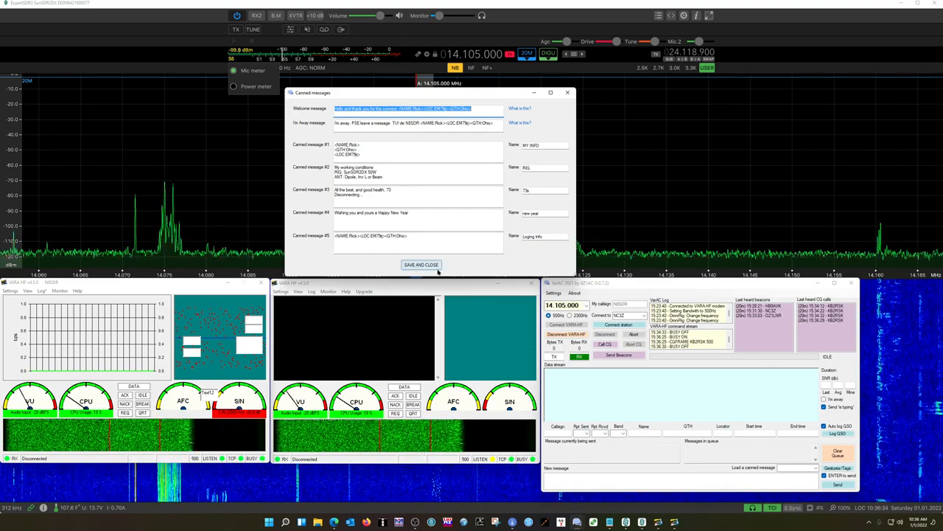
left_click(421, 264)
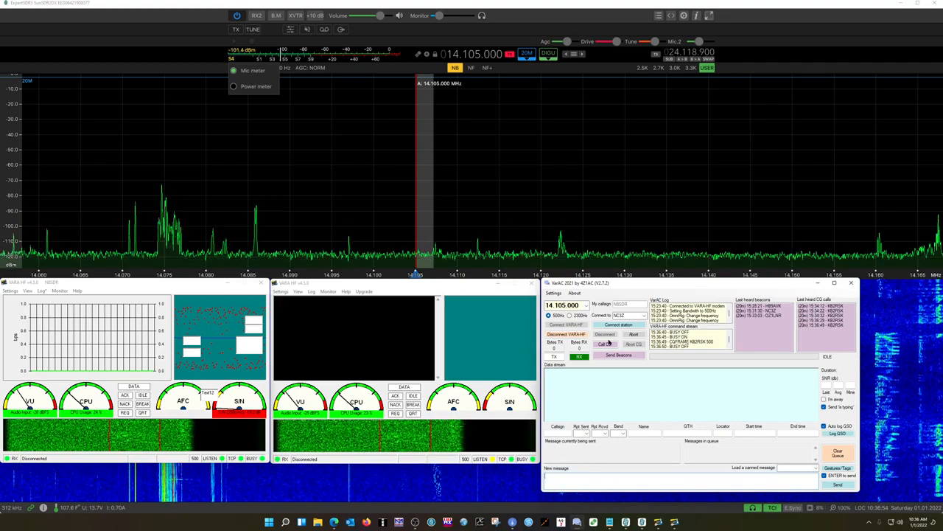
- Call the most recent station under Last heard CQ calls, and enable ExpertSDR3's Line out to Sound Card with the VarAC and modem windows restored
double_click(833, 325)
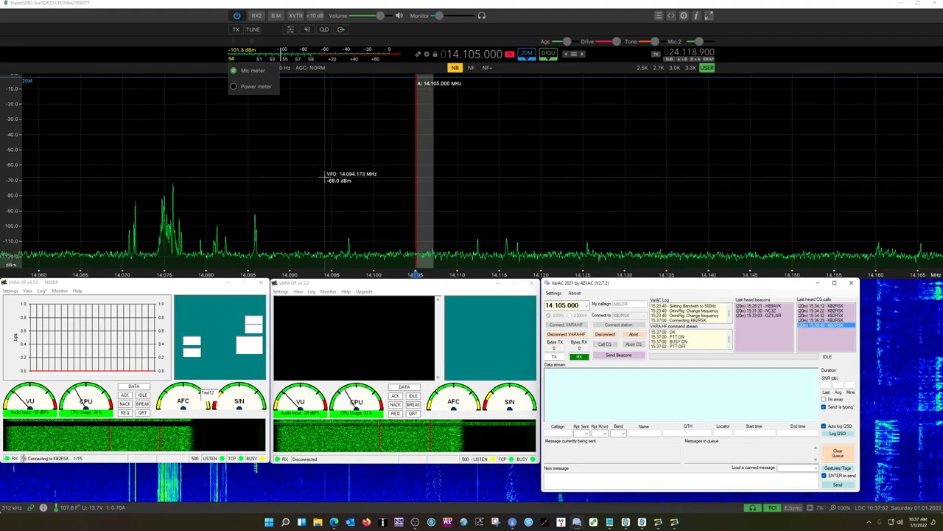
left_click(341, 29)
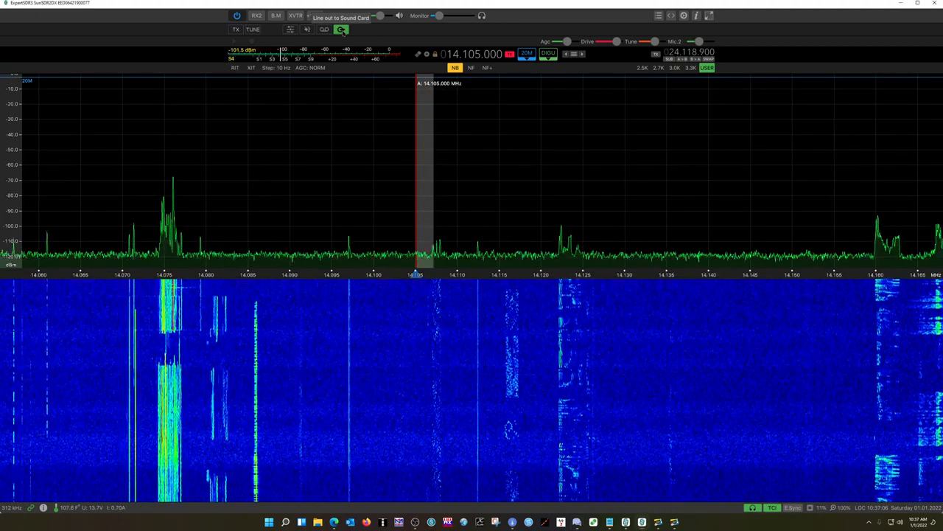
left_click(577, 522)
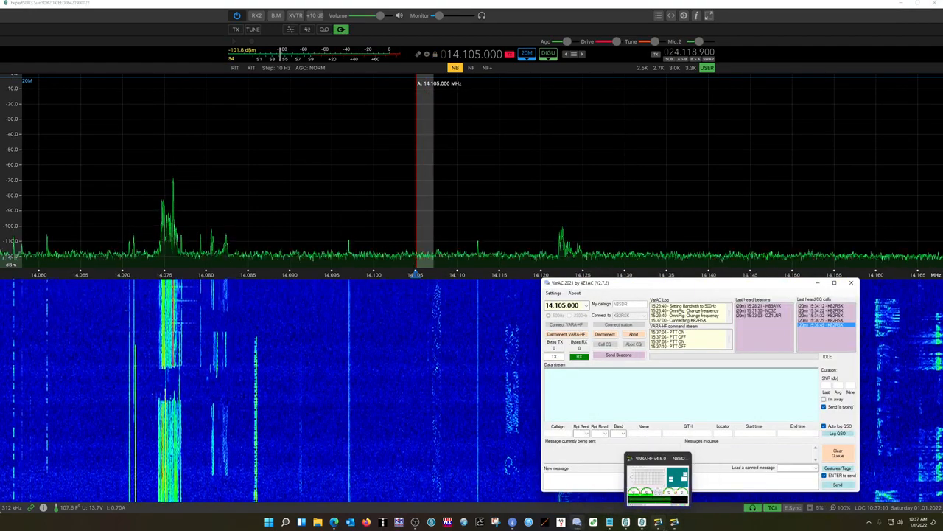
left_click(673, 523)
left_click(673, 524)
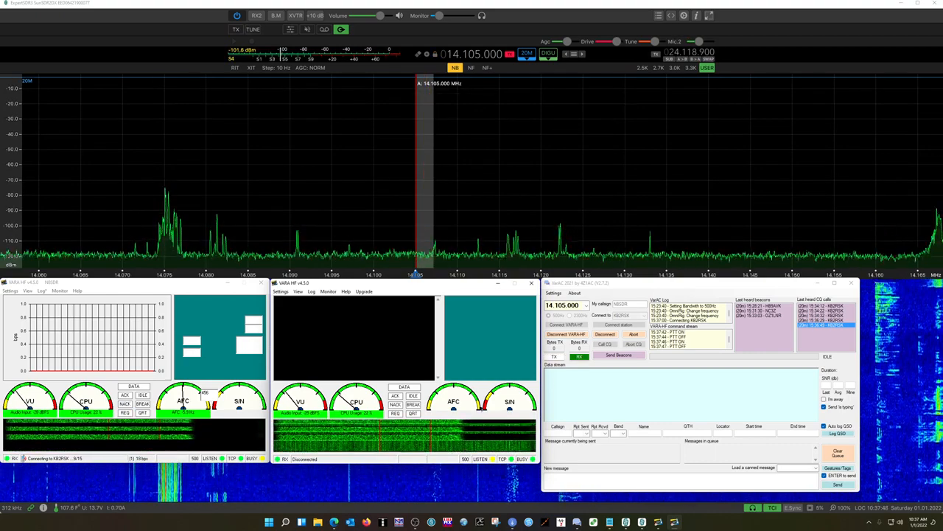
- Abort the current connection attempt and connect to the most recent station under Last heard beacons instead
left_click(633, 336)
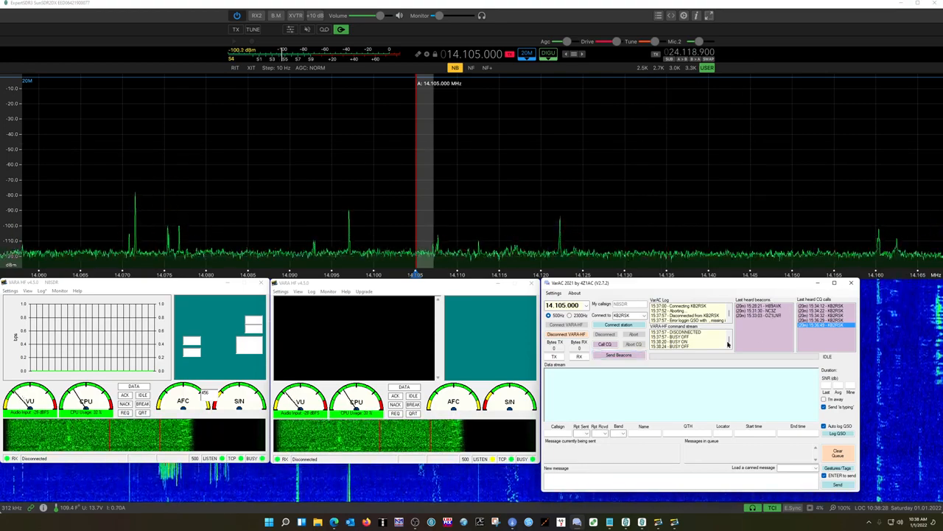
double_click(766, 315)
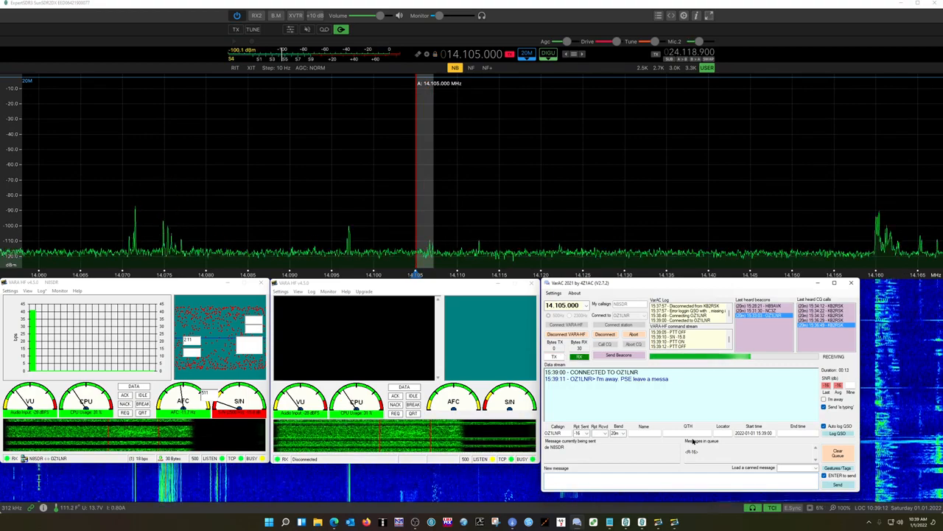
- Load the "new year" canned message and send it to the connected station
left_click(815, 468)
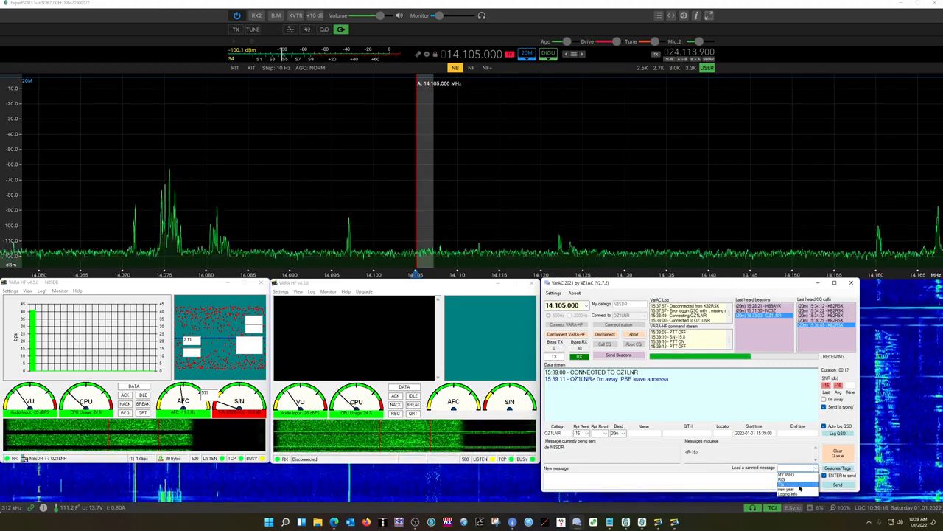
left_click(796, 487)
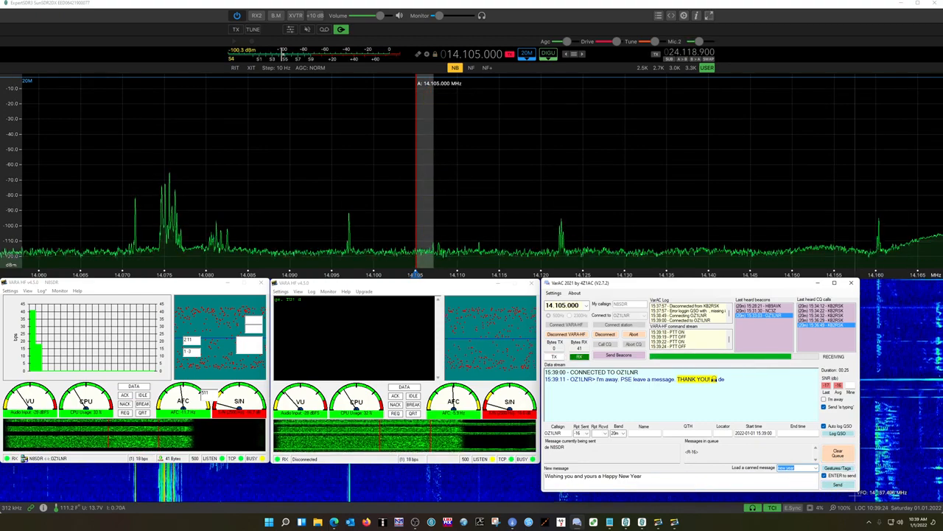
left_click(838, 485)
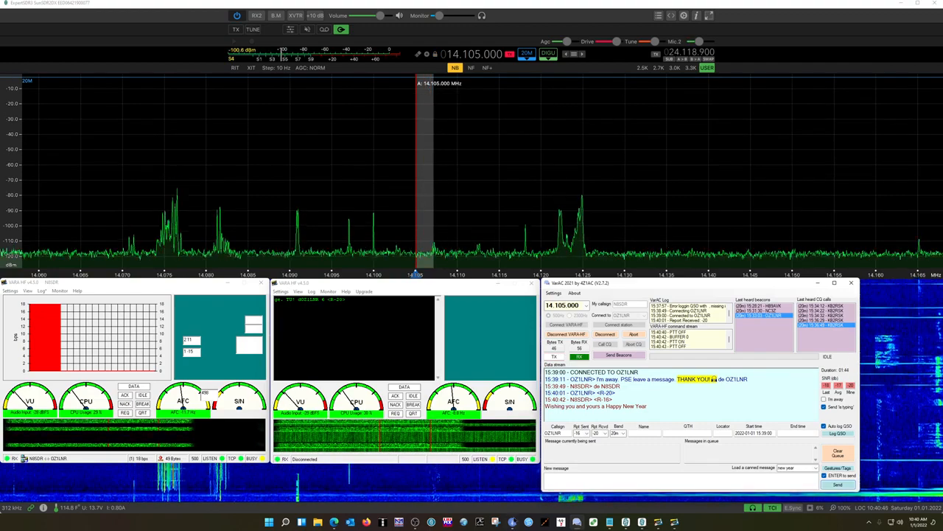
- Send the "73s" canned message to the connected station and disconnect from it
mouse_move(516, 513)
mouse_move(512, 482)
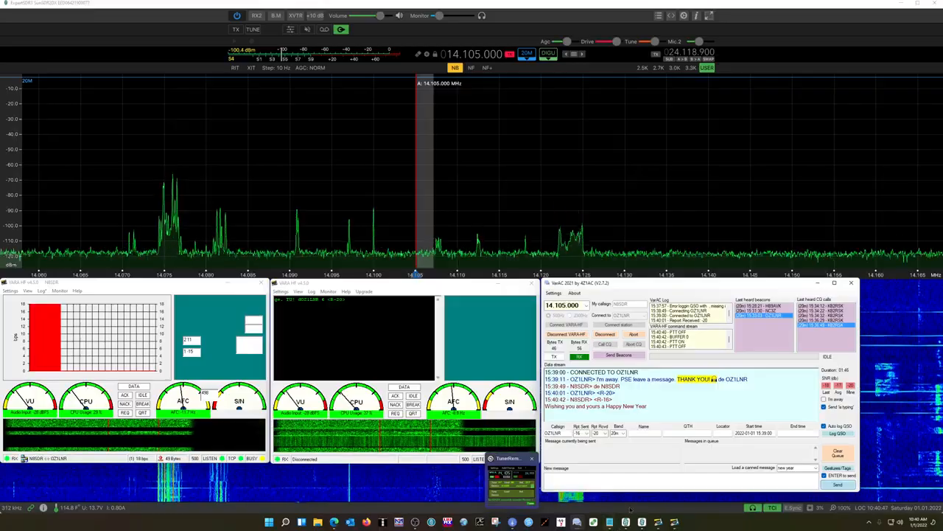
left_click(815, 469)
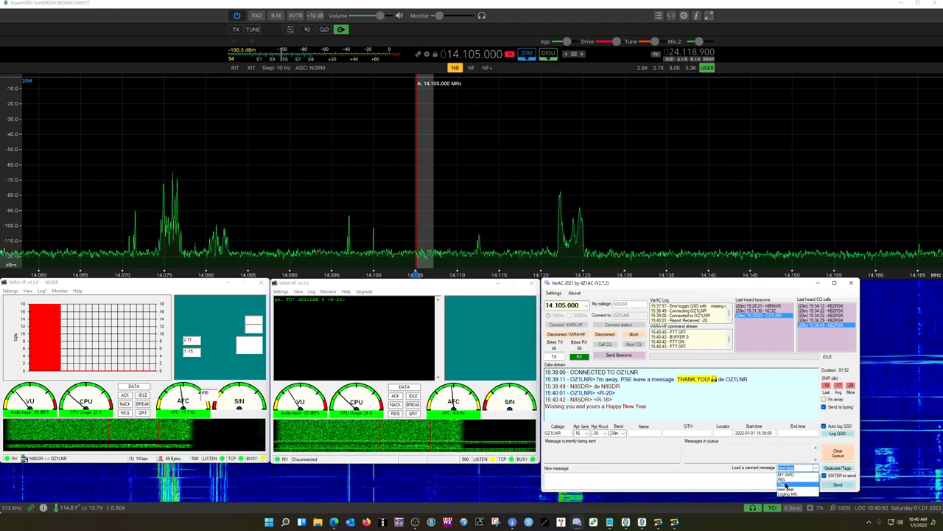
left_click(787, 488)
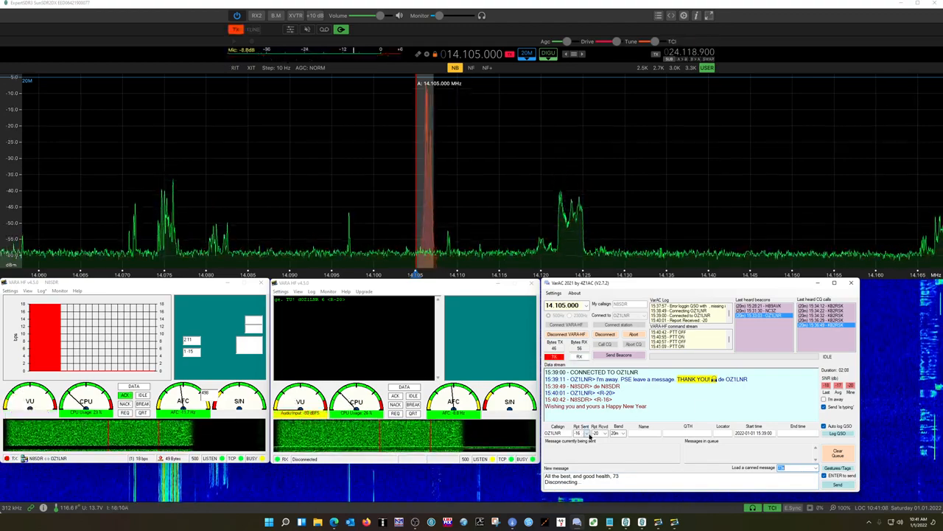
left_click(830, 489)
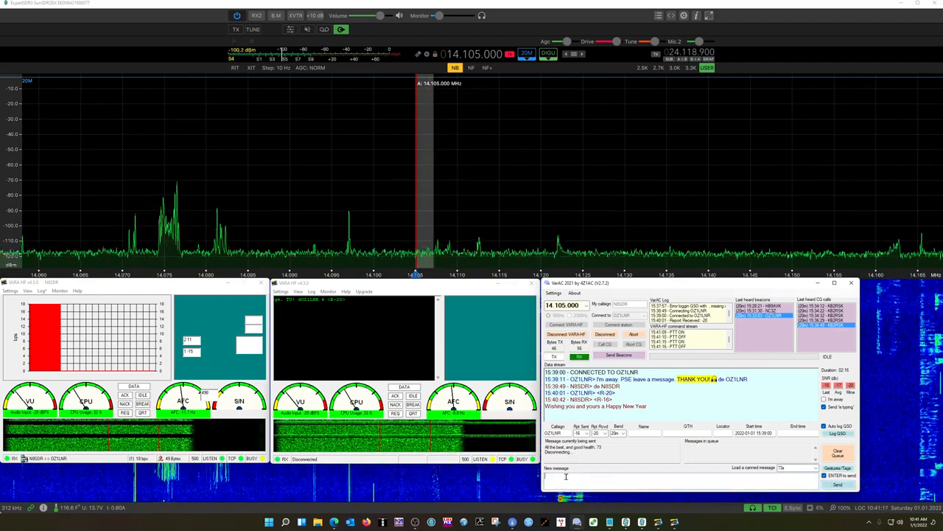
type("than")
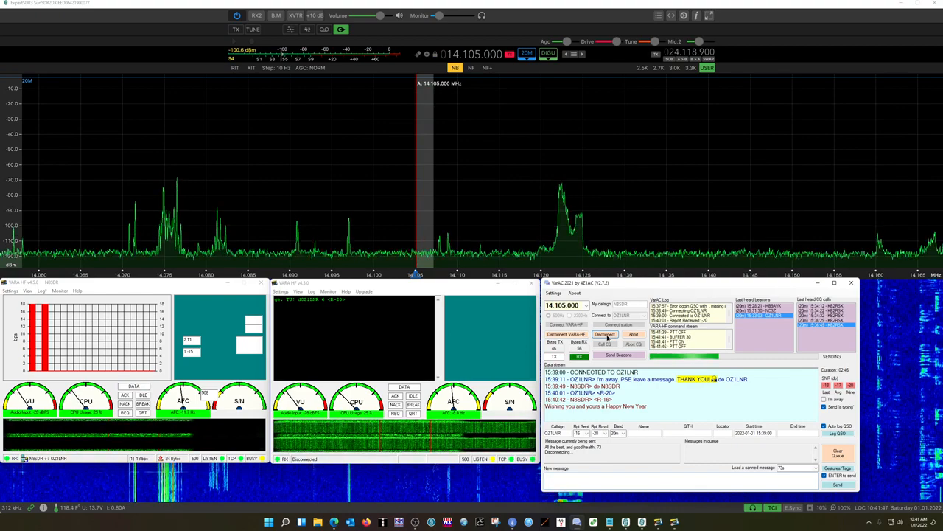
left_click(607, 338)
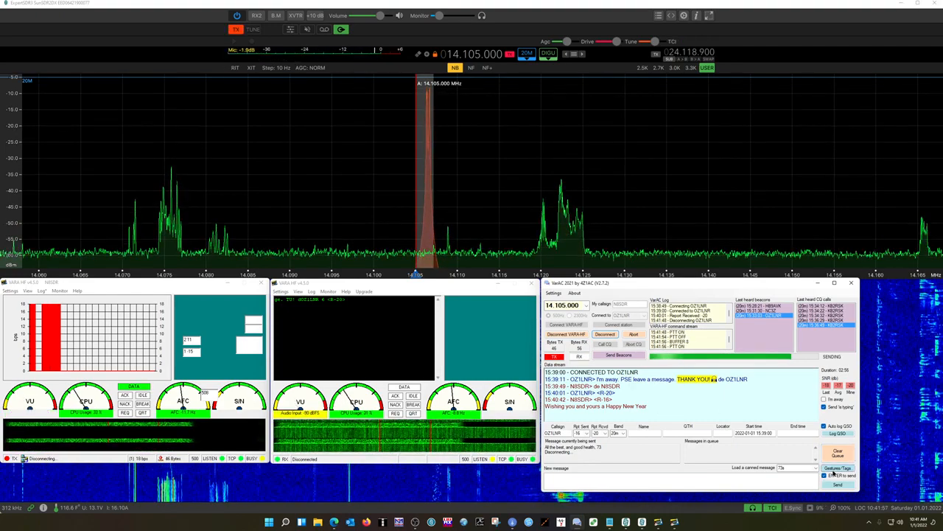
- Open the VarAC Gestures Catalog, examine its emojis, sounds, QSO protocol commands and tags, and close it
left_click(833, 468)
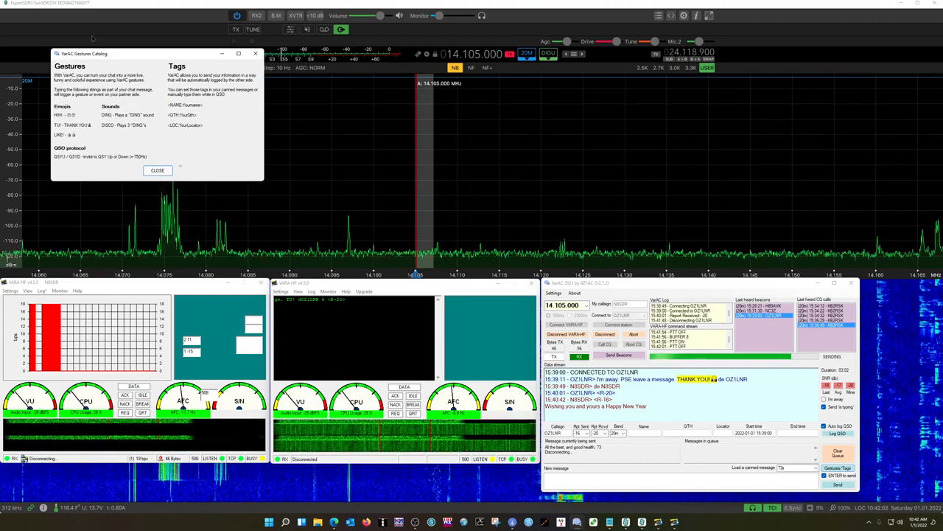
left_click_drag(139, 53, 234, 92)
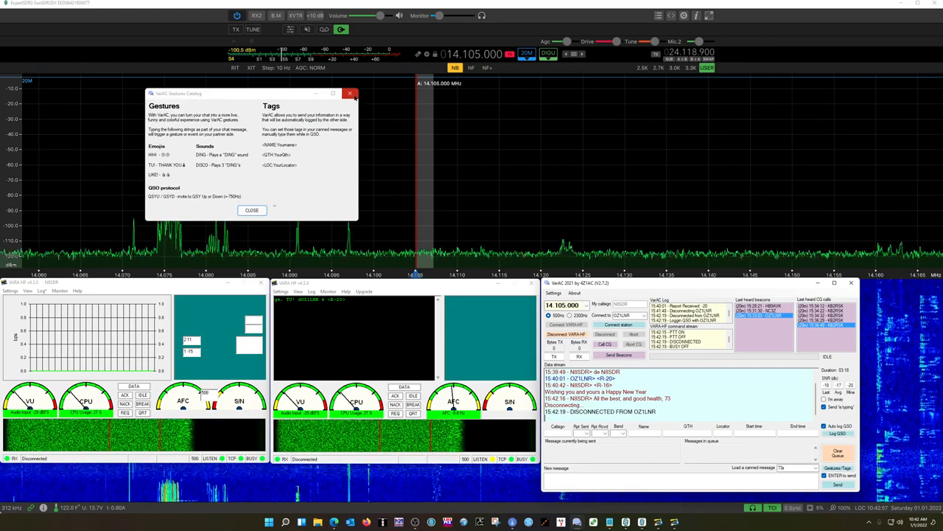
left_click(252, 211)
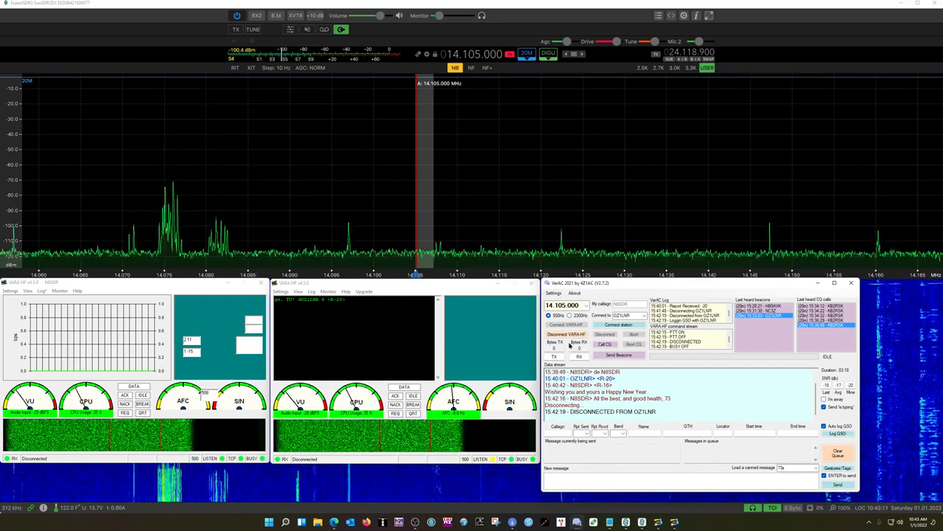
- Compare VarAC's frequency choices with the entries in VarAC_frequencies.conf in Notepad, and close the file
left_click(582, 305)
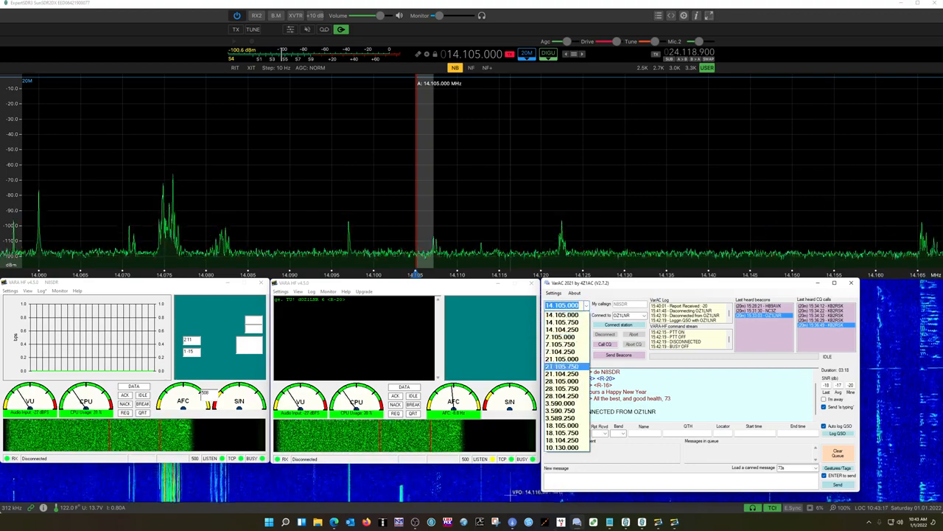
left_click(610, 522)
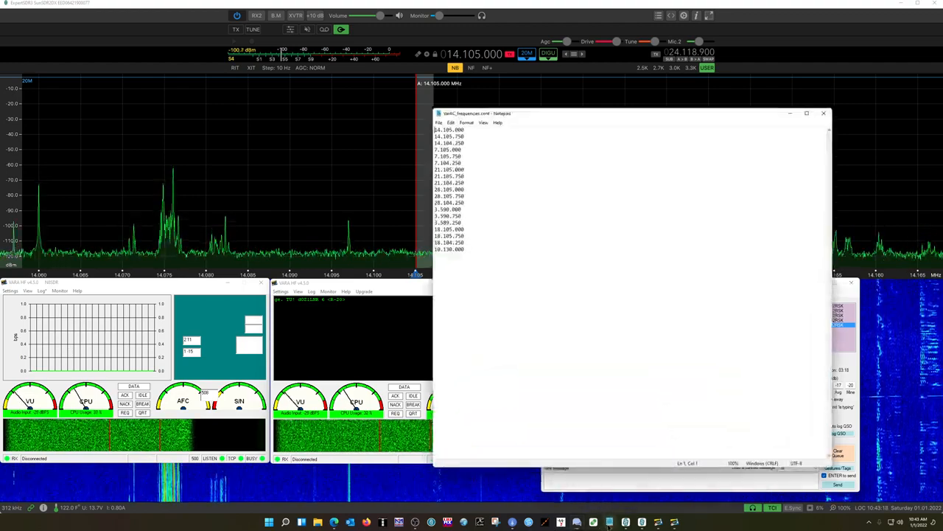
left_click_drag(623, 116, 310, 95)
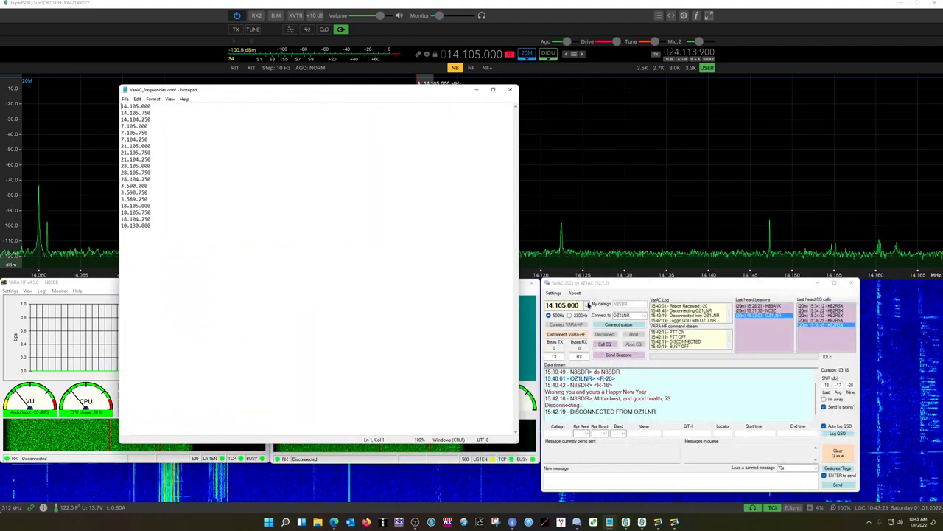
left_click(587, 305)
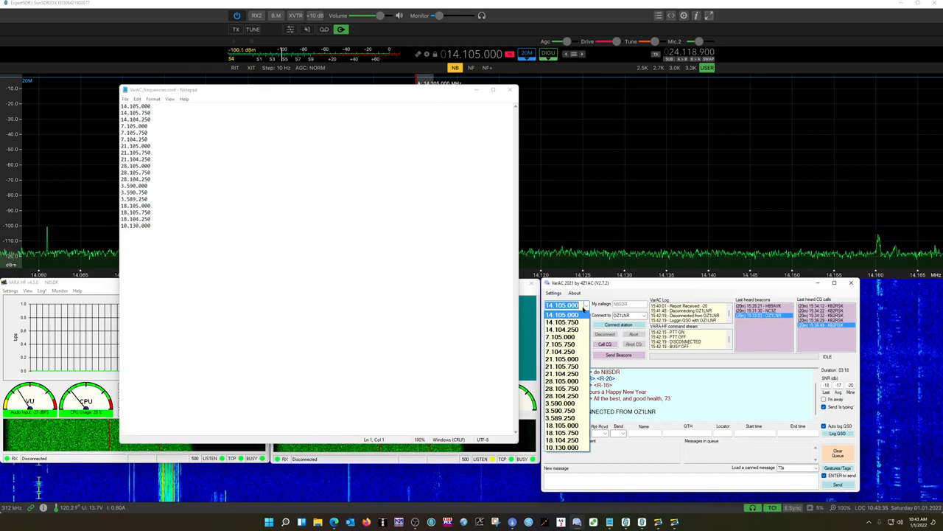
left_click(510, 90)
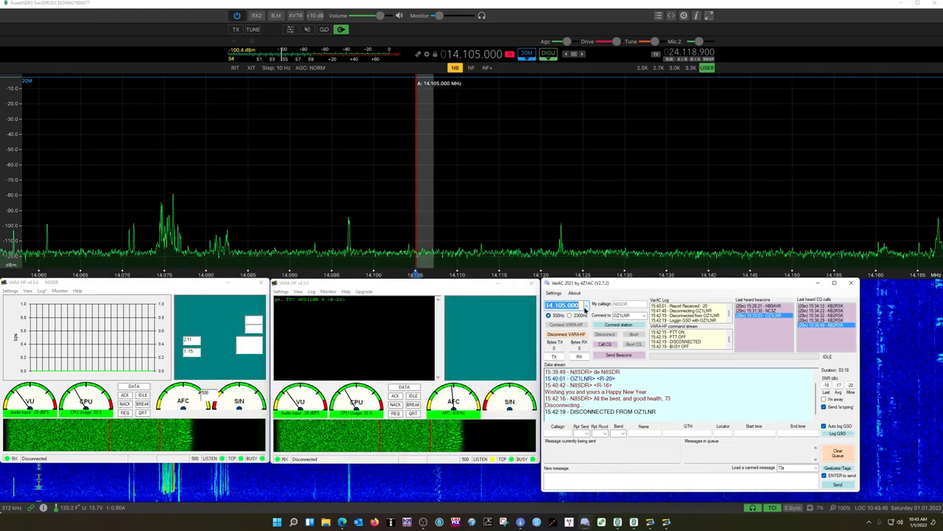
- Switch VarAC's operating frequency to 7.105.000
left_click(586, 306)
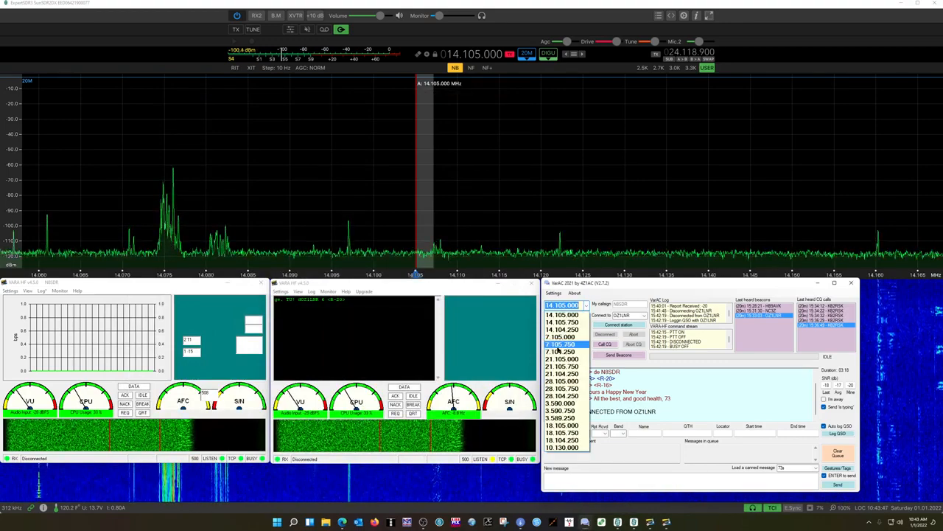
left_click(560, 336)
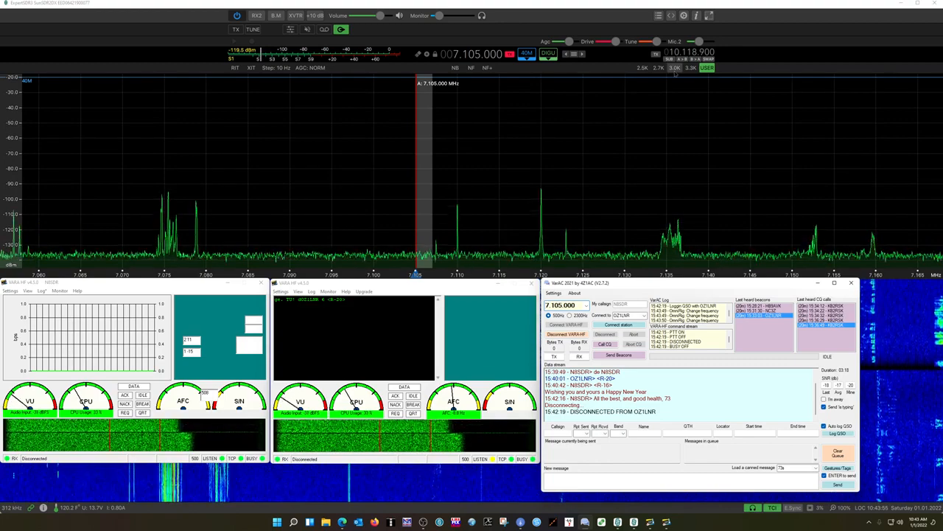
- Change VarAC's operating frequency to 7.105.750 and return it to 7.105.000
left_click(587, 305)
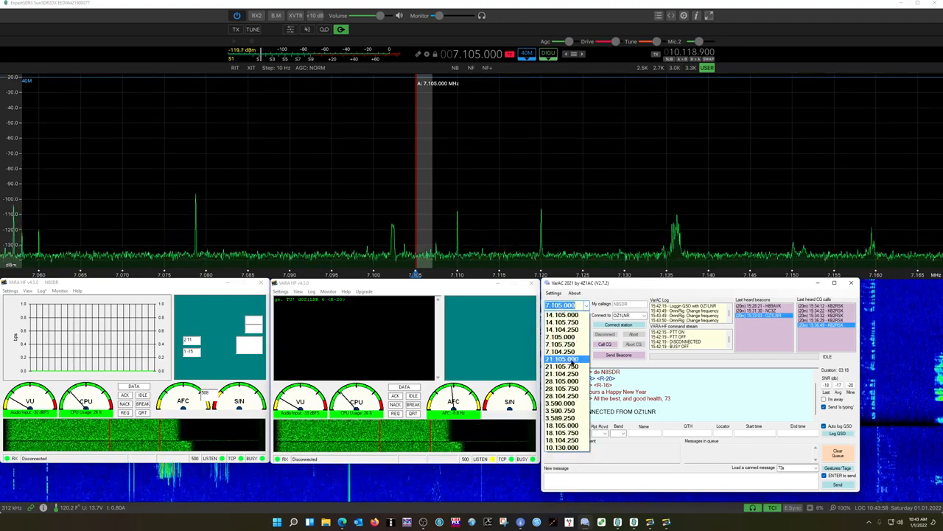
left_click(563, 344)
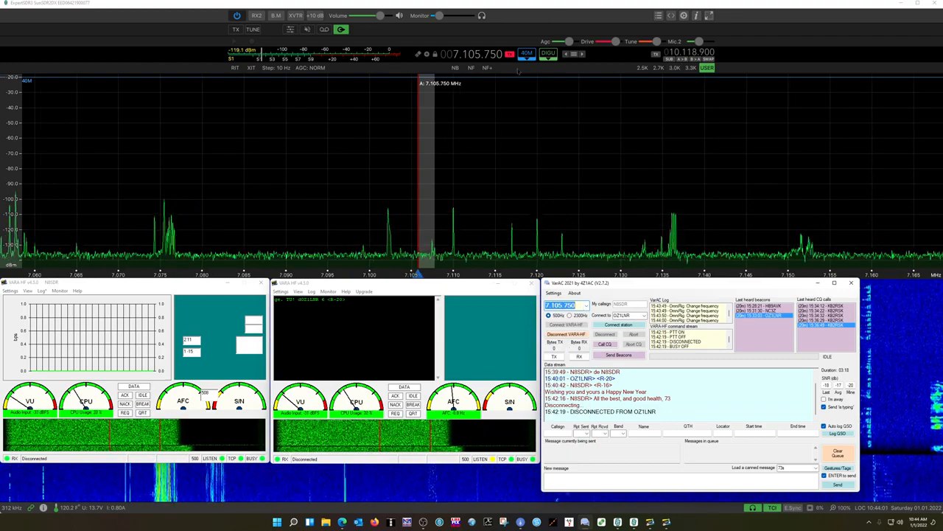
left_click(587, 308)
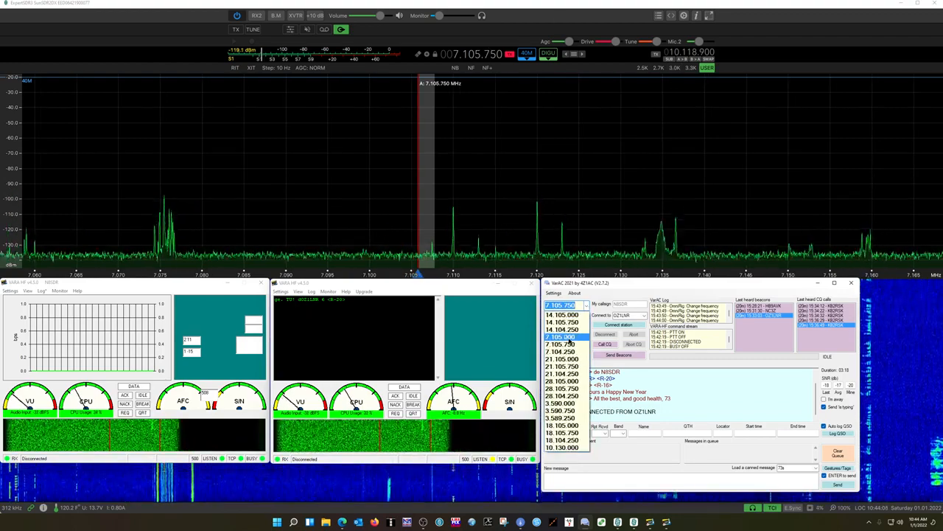
left_click(568, 338)
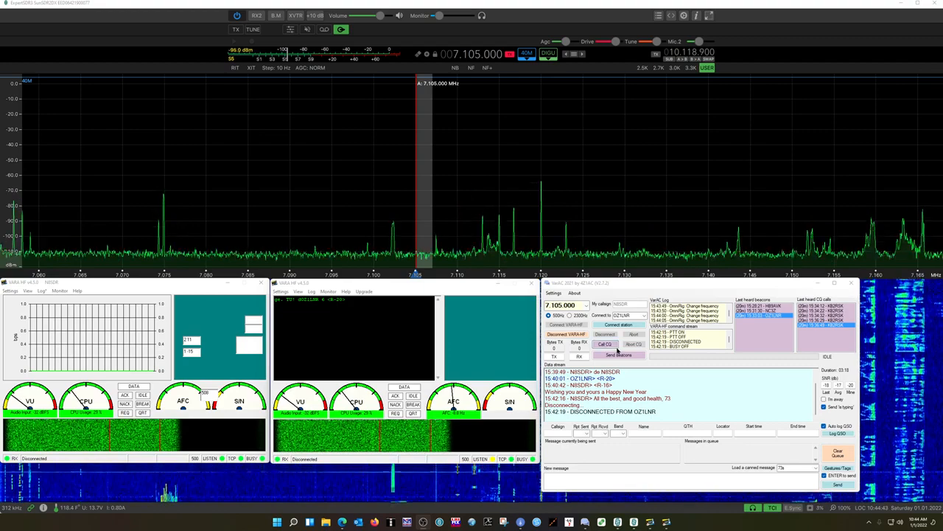
- Start a CQ call on 7.105.000
left_click(605, 344)
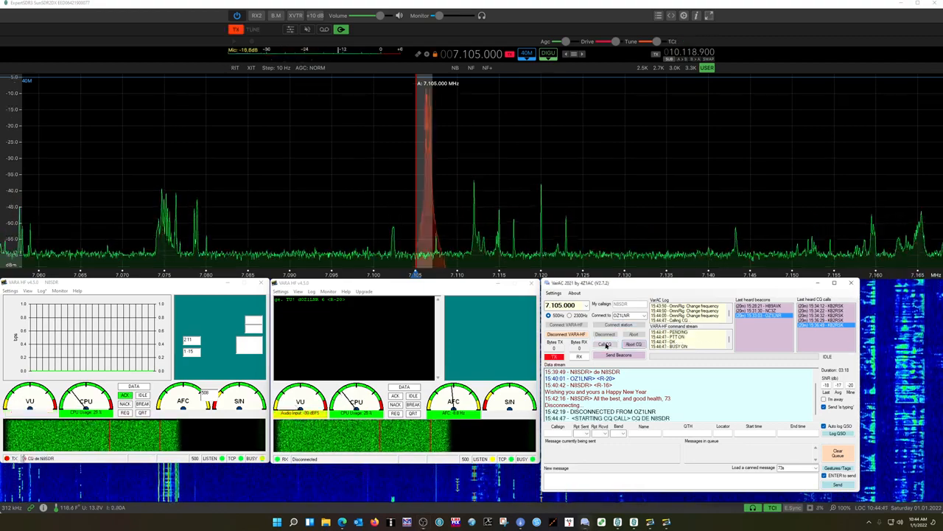
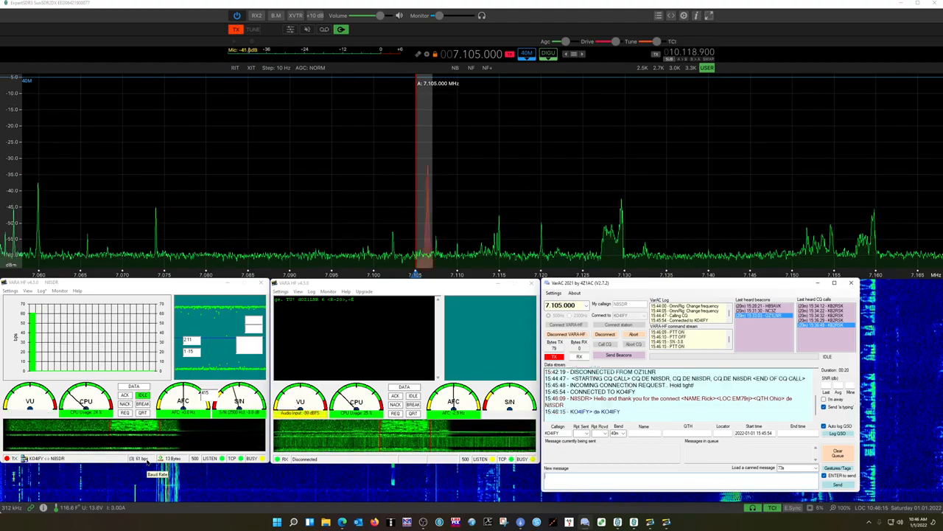
- Send the message "Thank you for answering I am going a video on how VarAC works so nice to have a live body NON Zombie connection"
left_click(634, 484)
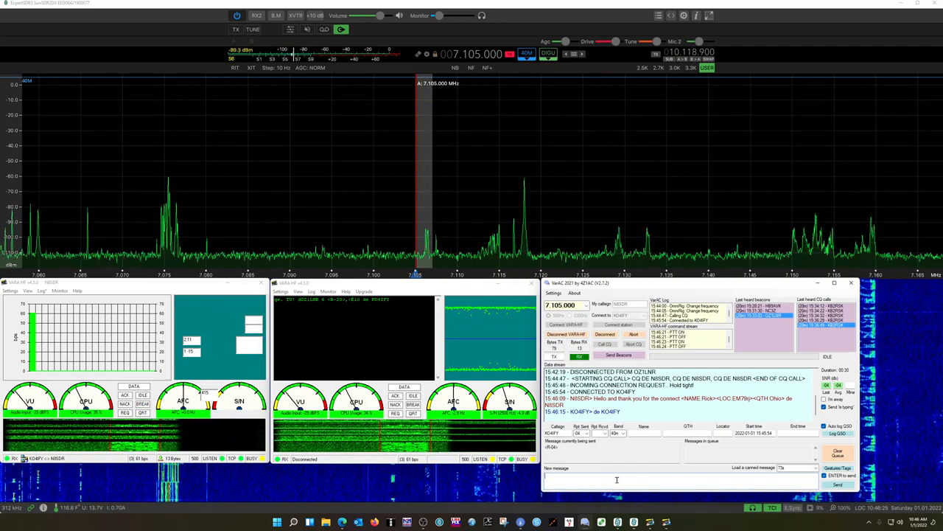
type("Thank you ")
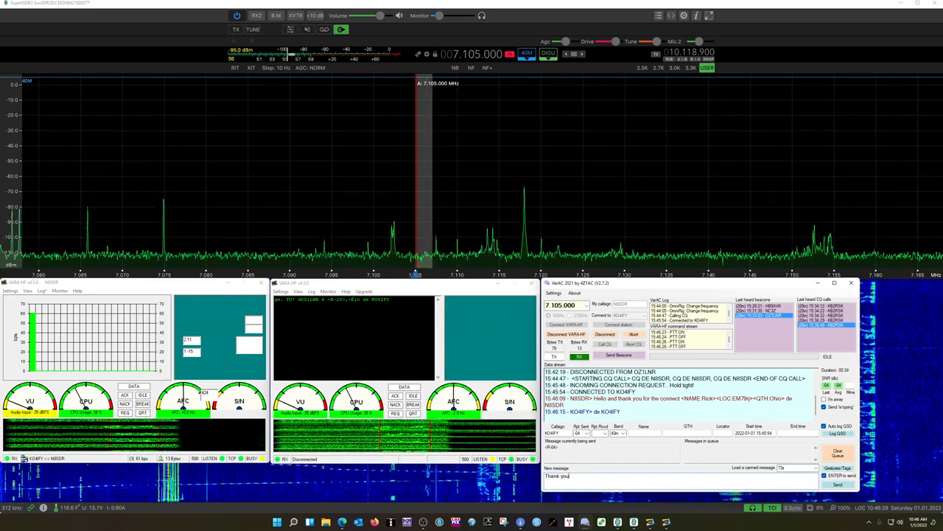
type("for")
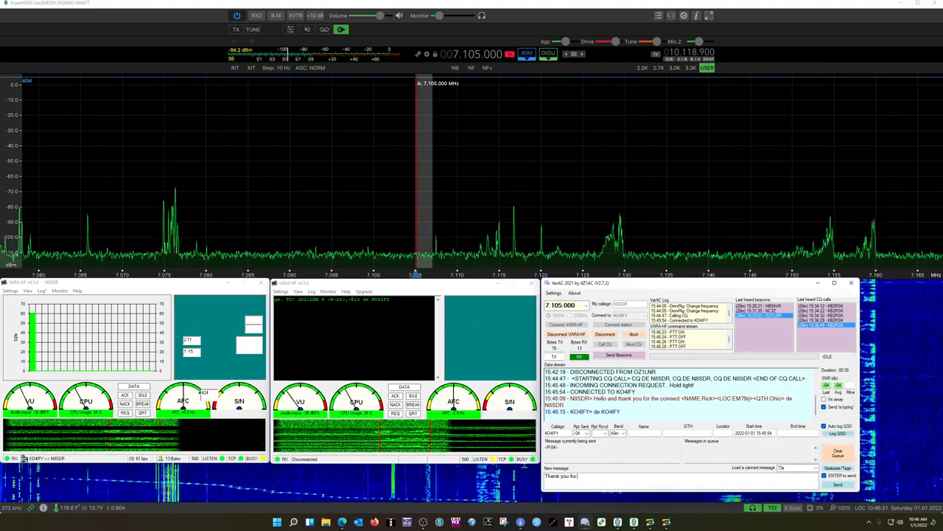
type(" answe")
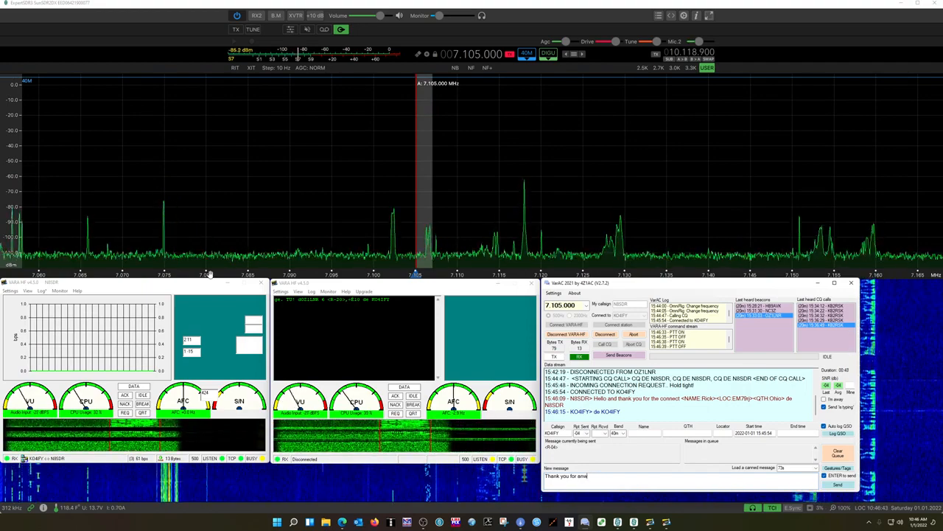
type("sweri")
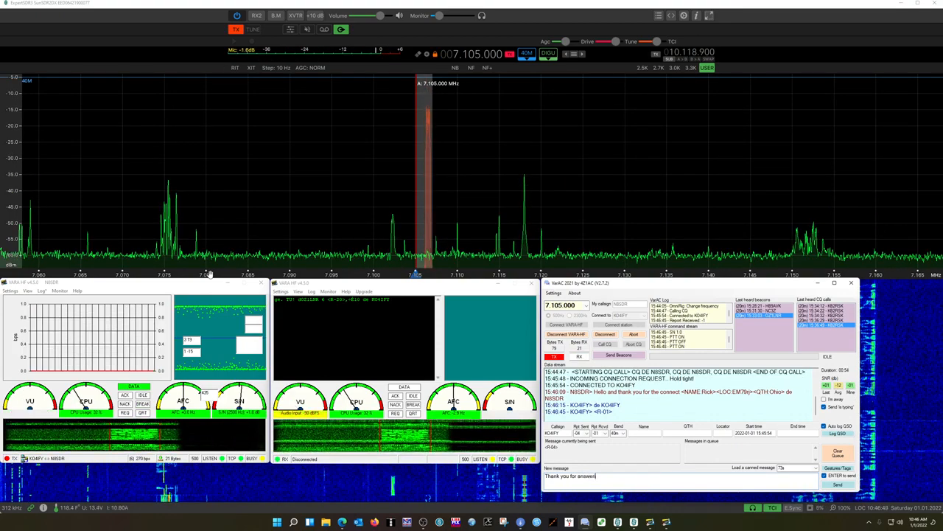
type("ng I")
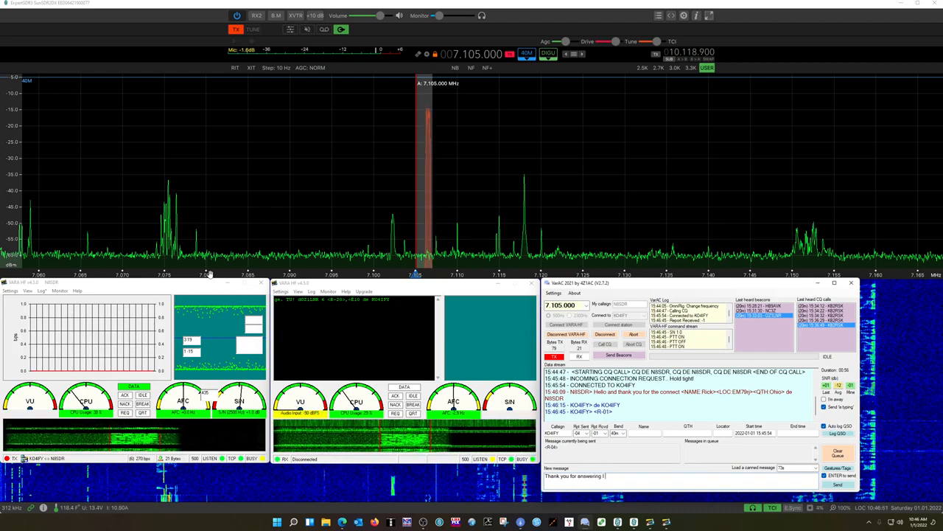
type(" am going a video on how Var")
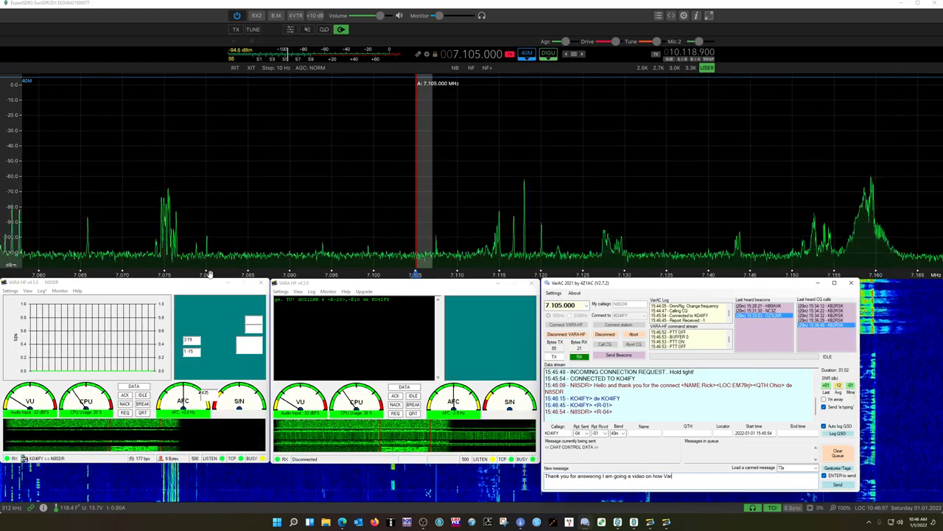
type("AC works so nice to have a live")
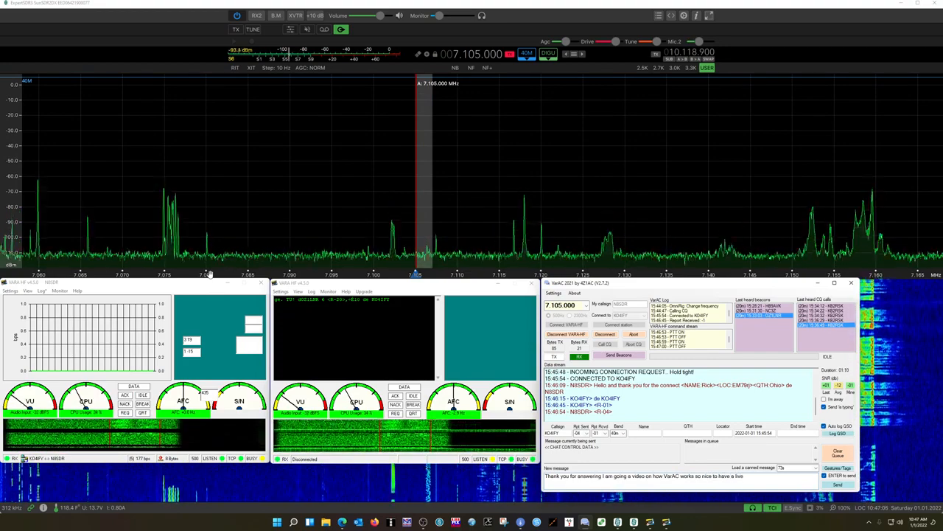
type("body NON")
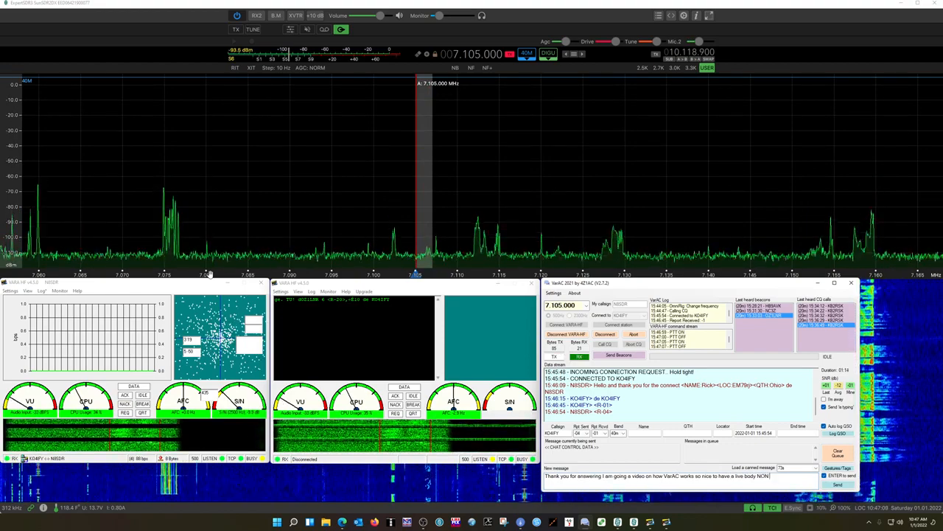
type("Zombie c")
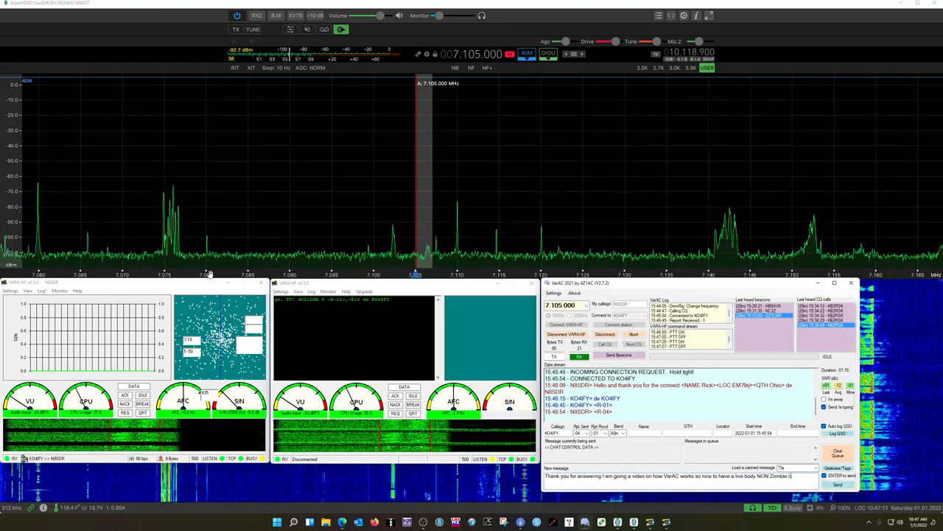
type("onnection")
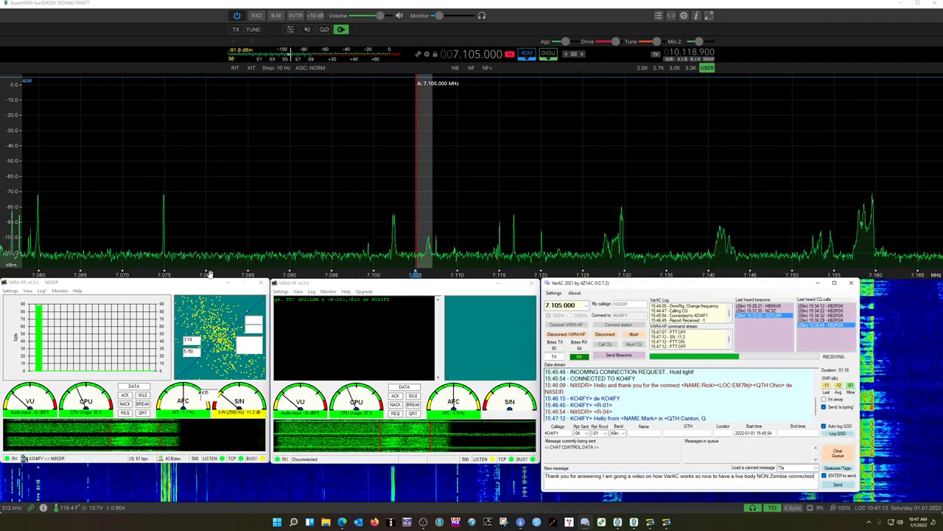
key("Return")
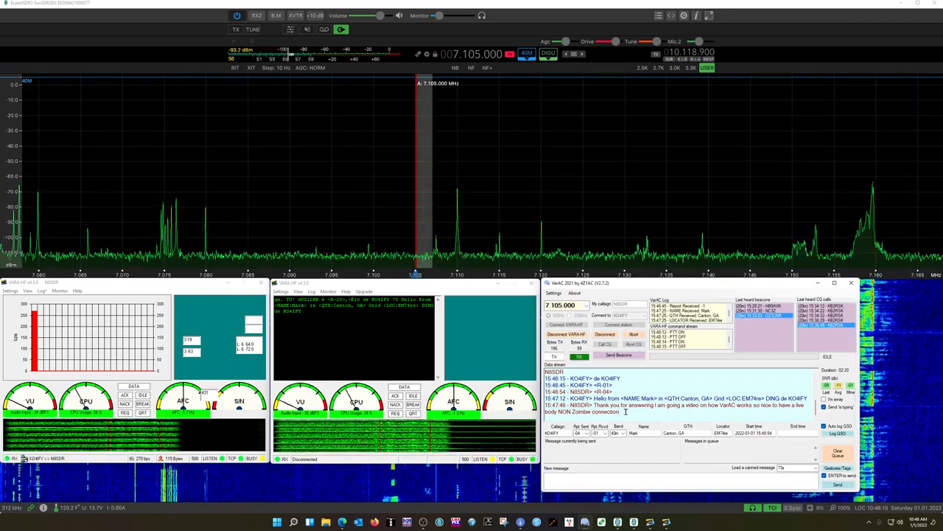
- Load the "MY INFO" and "RIG" canned messages together and send them to the connected station
left_click(814, 468)
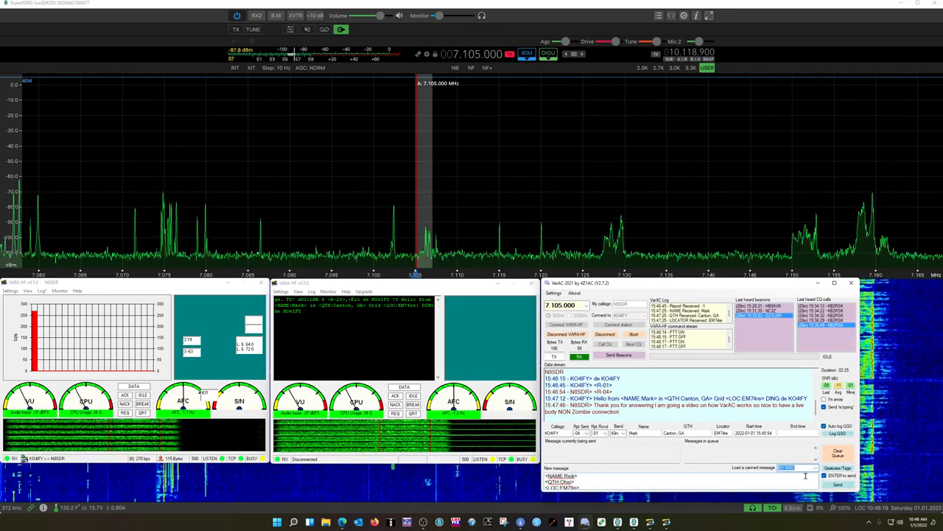
left_click(815, 469)
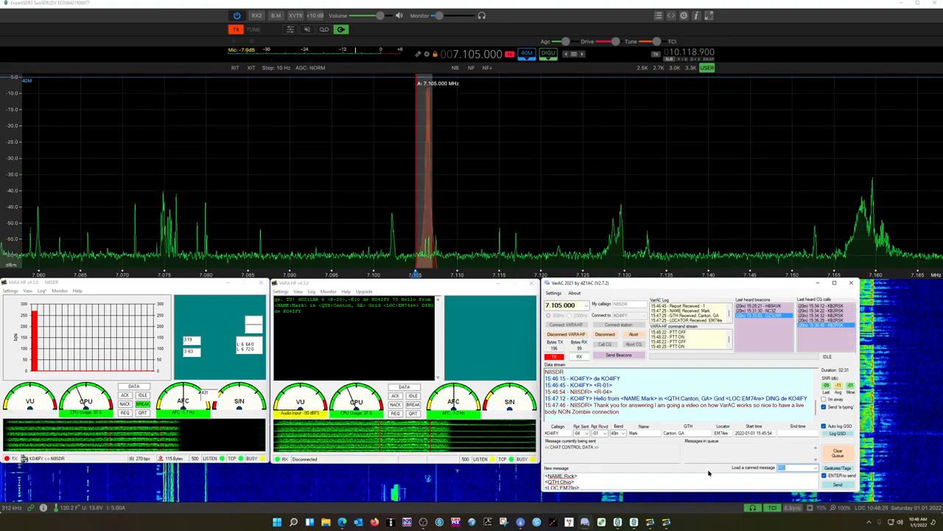
left_click(840, 490)
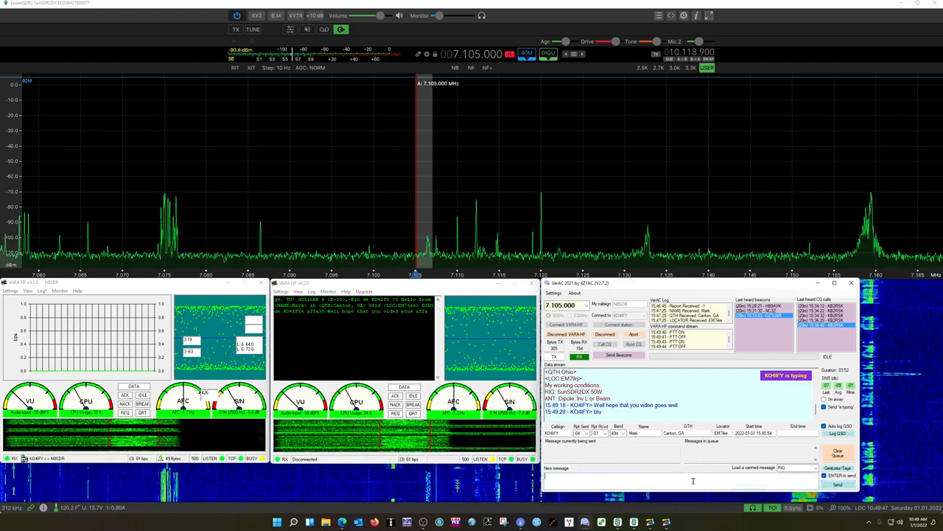
- Write the message "Thank you again I hope you had a great New Year wish you all the best Good Helth in 2022"
type("Thank you again, m")
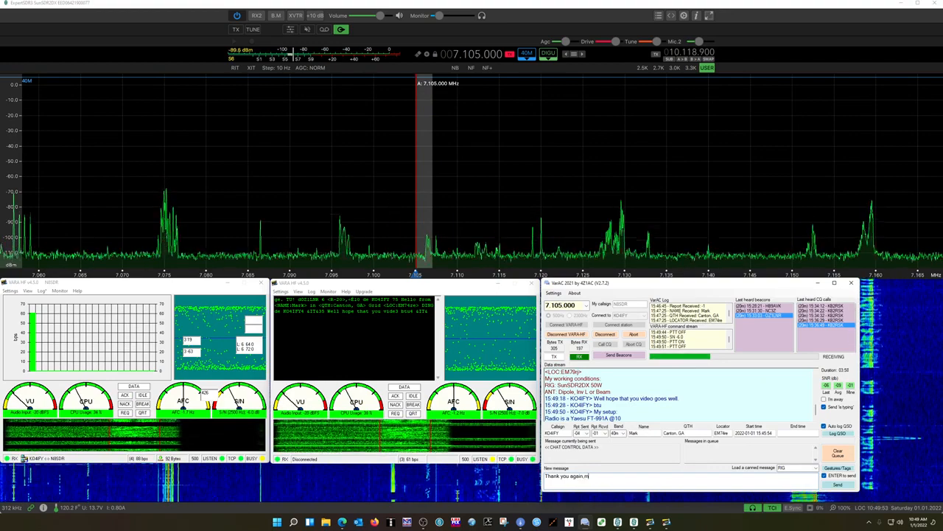
key("BackSpace")
key("BackSpace")
key("BackSpace")
type(" I h")
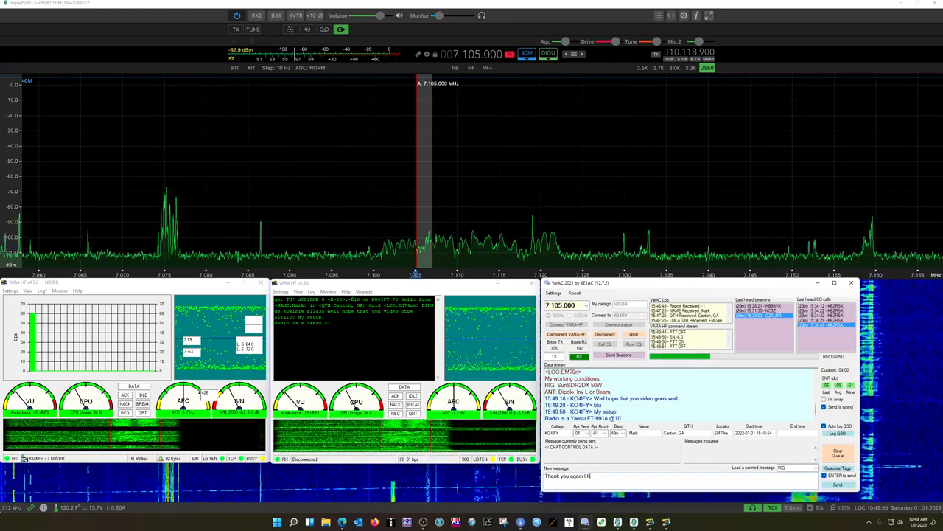
type("ope you had a")
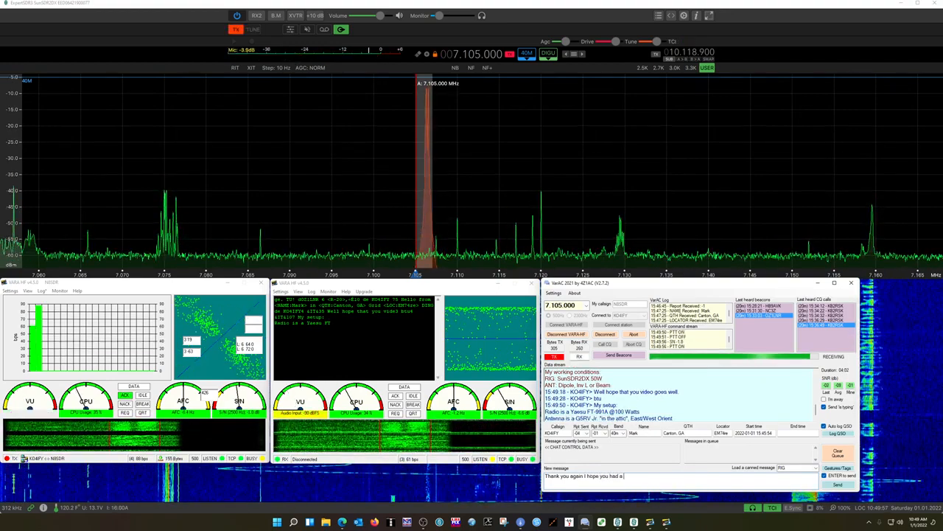
type(" great New")
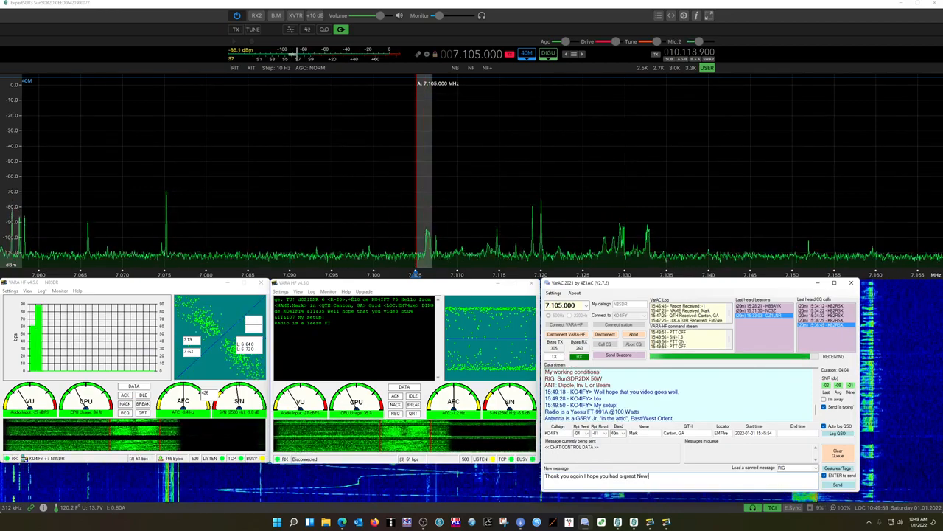
type(" Year")
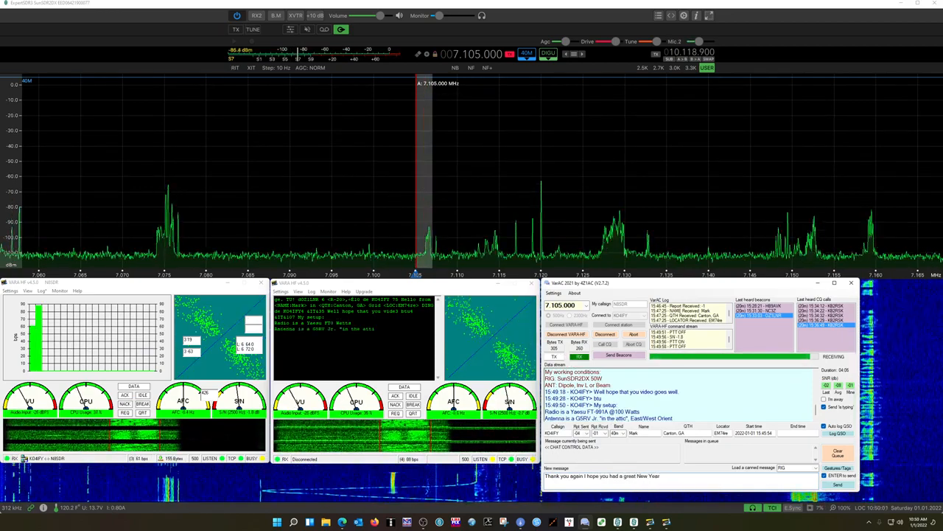
type(" wish you all")
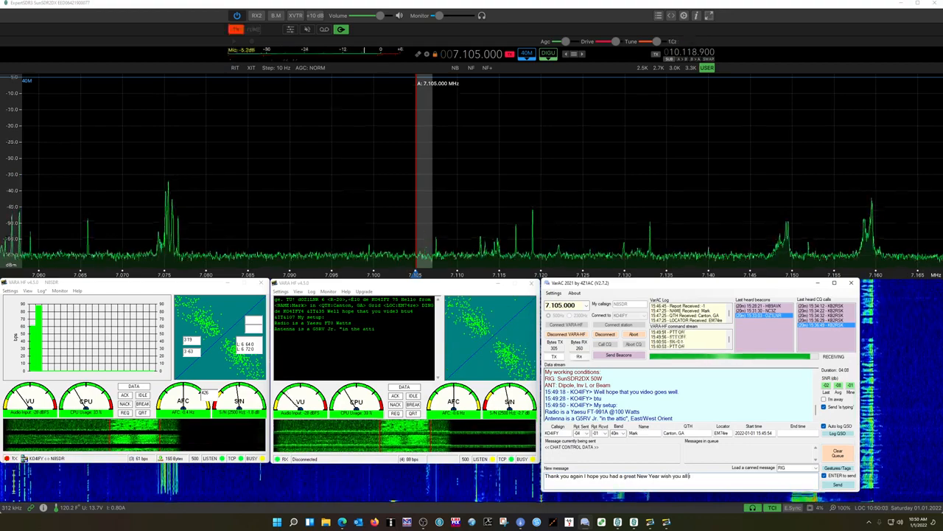
type(" the best G")
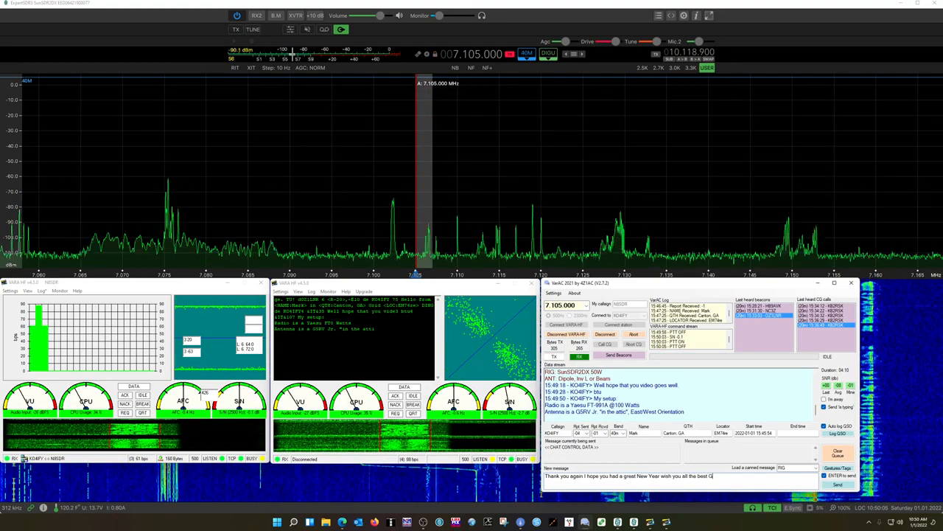
type("ood Helth in 2022")
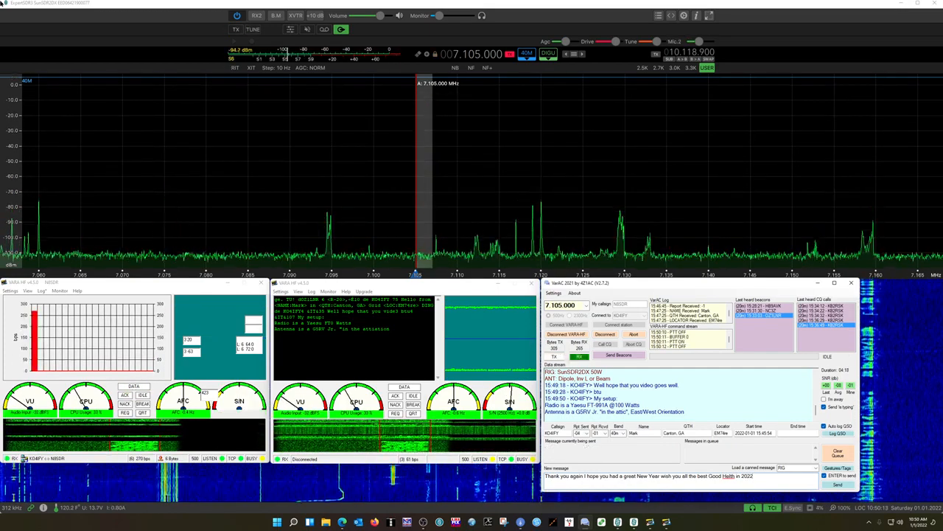
- Correct the misspelled "Helth" to "Health" in the new message and send it
right_click(728, 476)
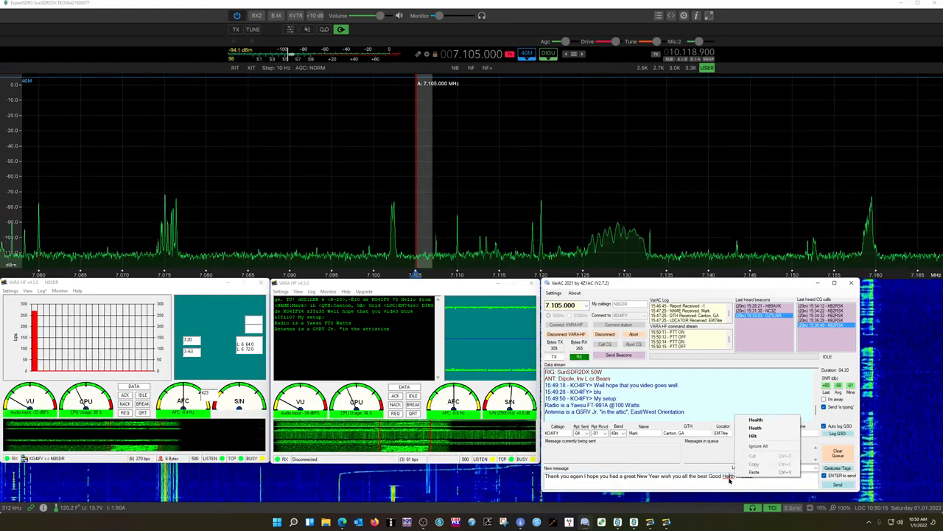
left_click(755, 419)
key("Return")
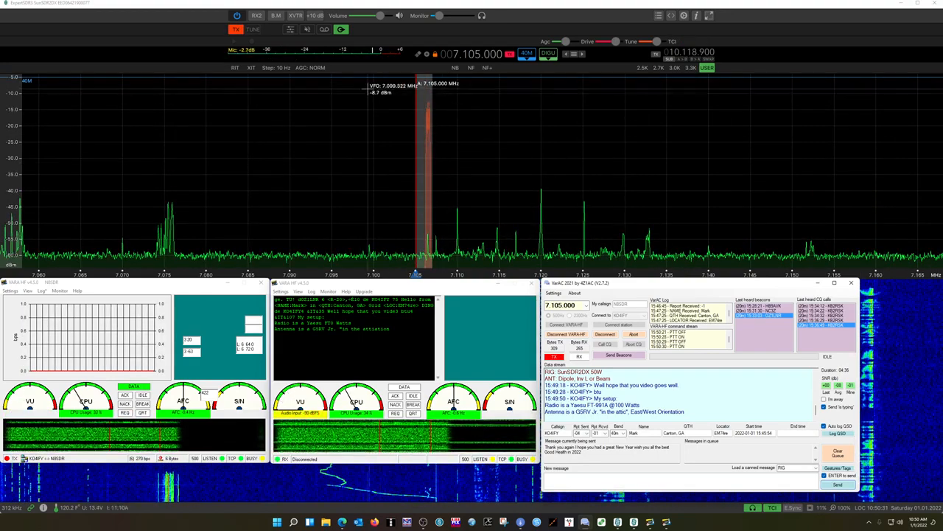
- Switch ExpertSDR3's transmit meter to the power meter and bring the VarAC and VARA HF windows back in front
left_click(298, 58)
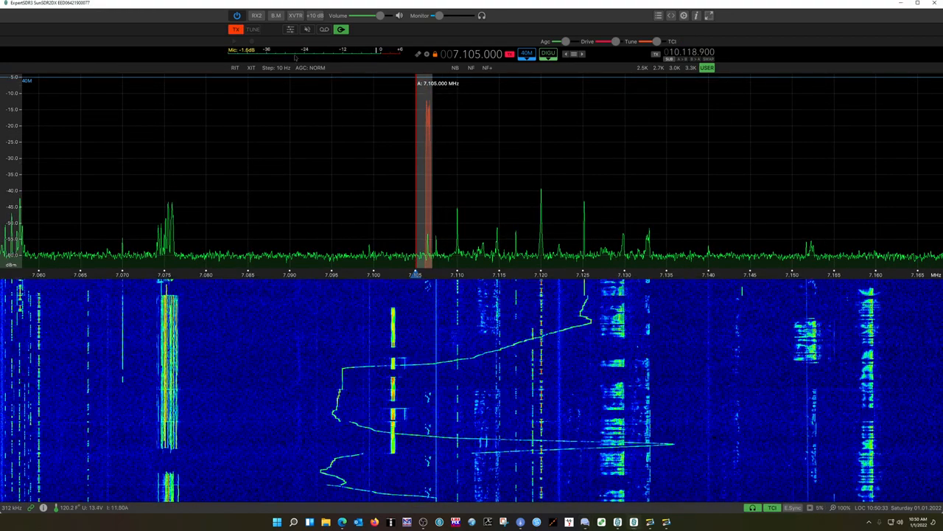
left_click(255, 86)
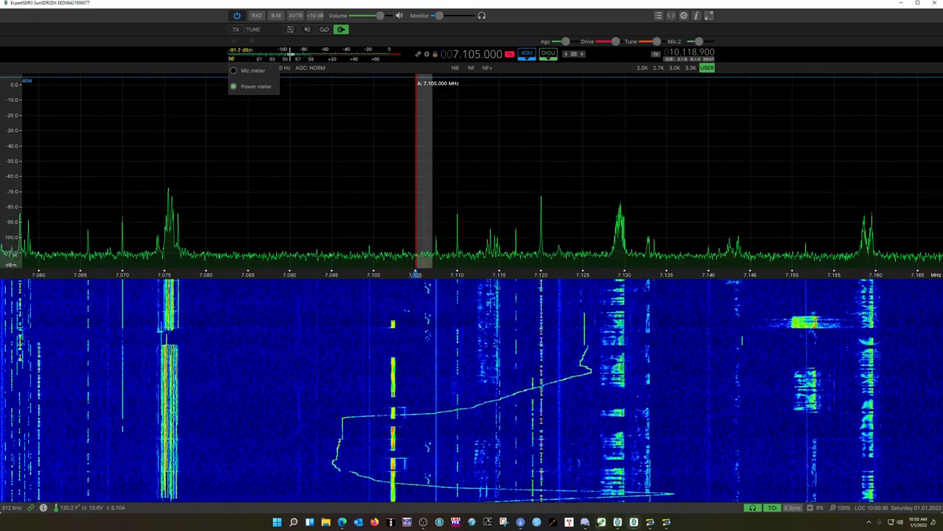
left_click(650, 522)
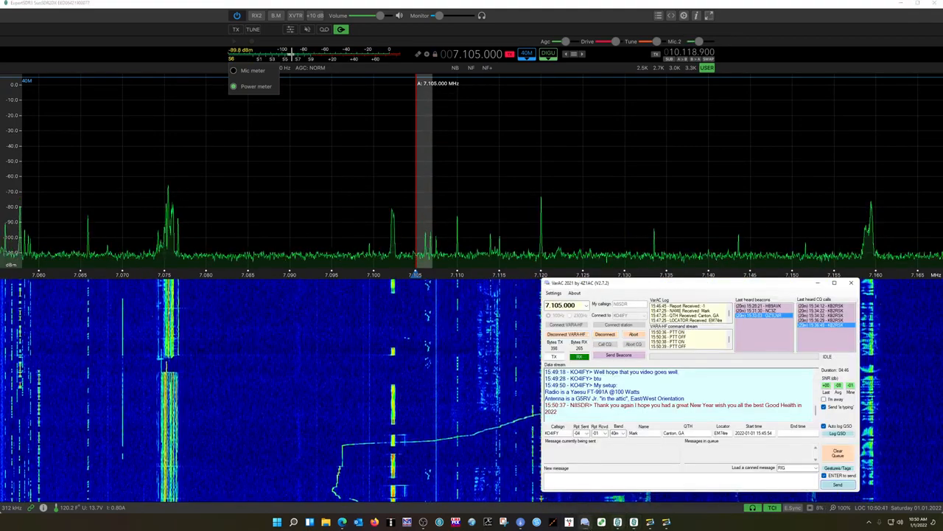
left_click(666, 522)
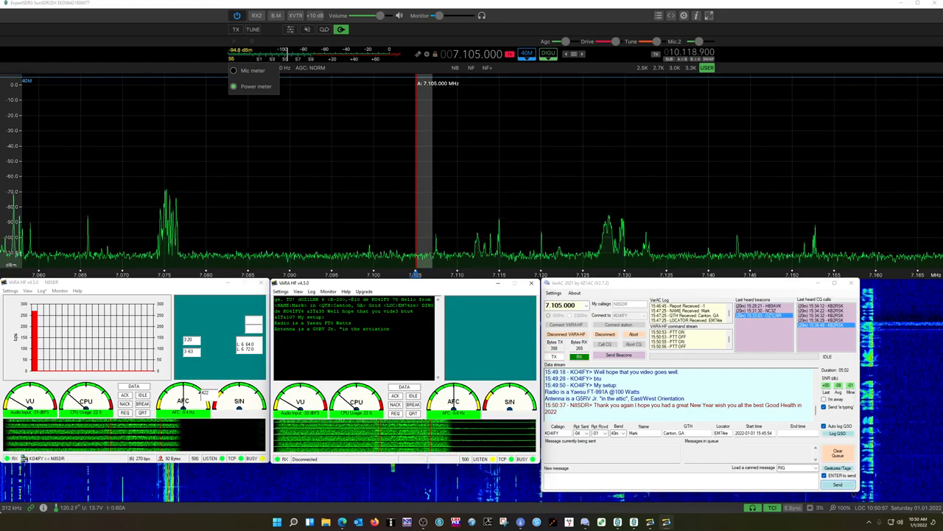
- Send the closing "73s" canned message to the station that answered the CQ call
left_click(815, 468)
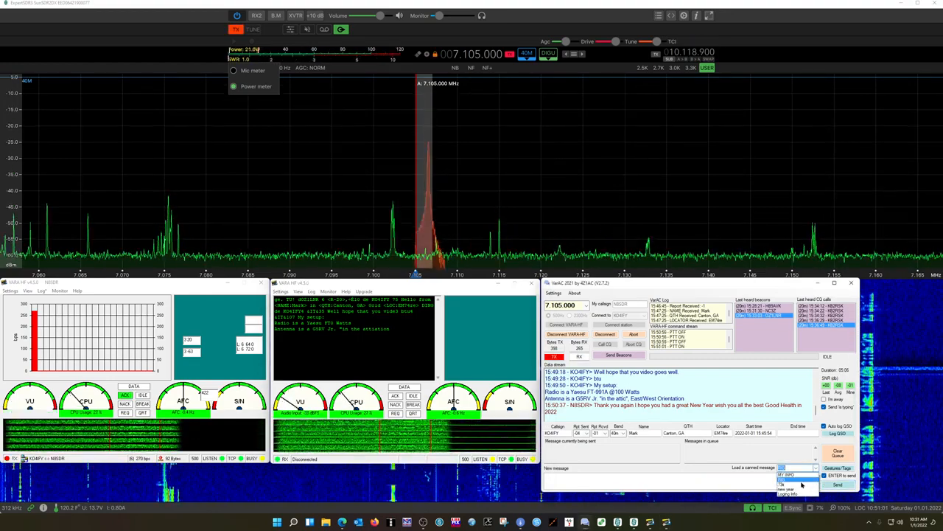
left_click(801, 484)
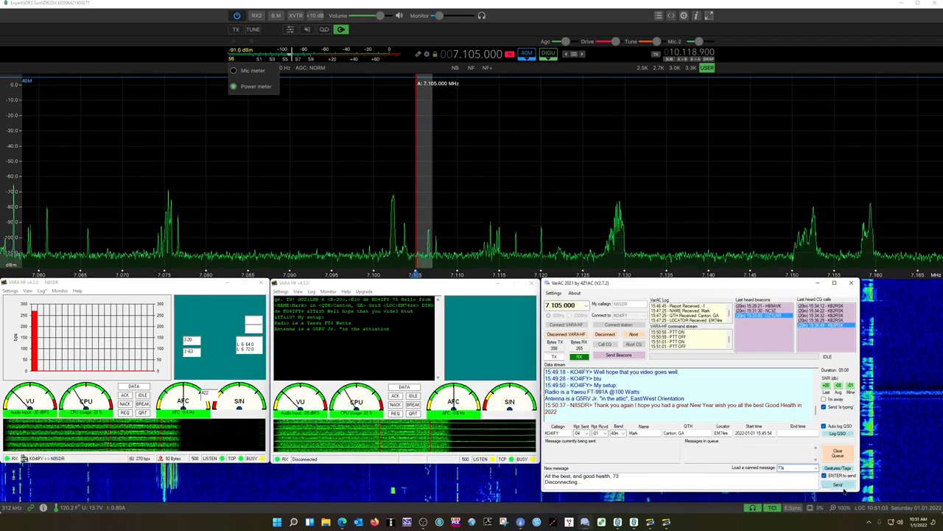
left_click(840, 484)
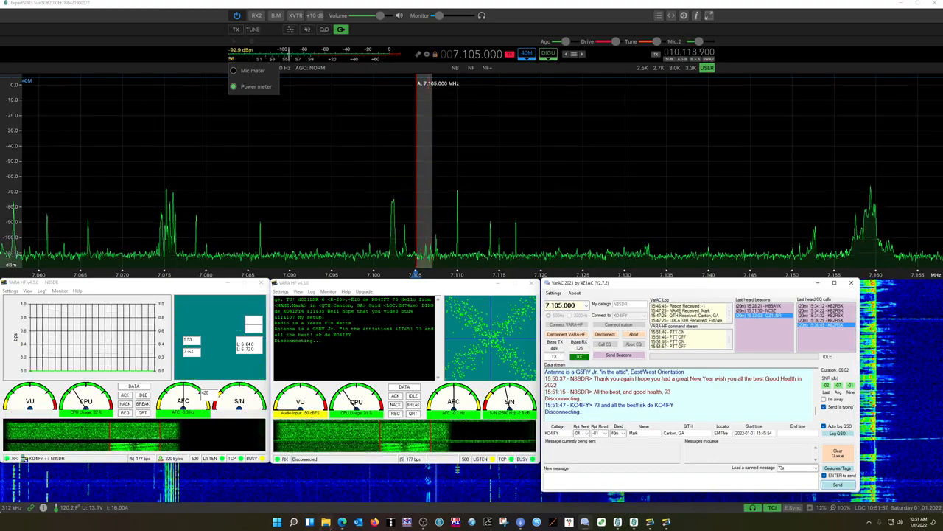
- Switch to the VarAC Quick Start Guide in Microsoft Edge
mouse_move(342, 522)
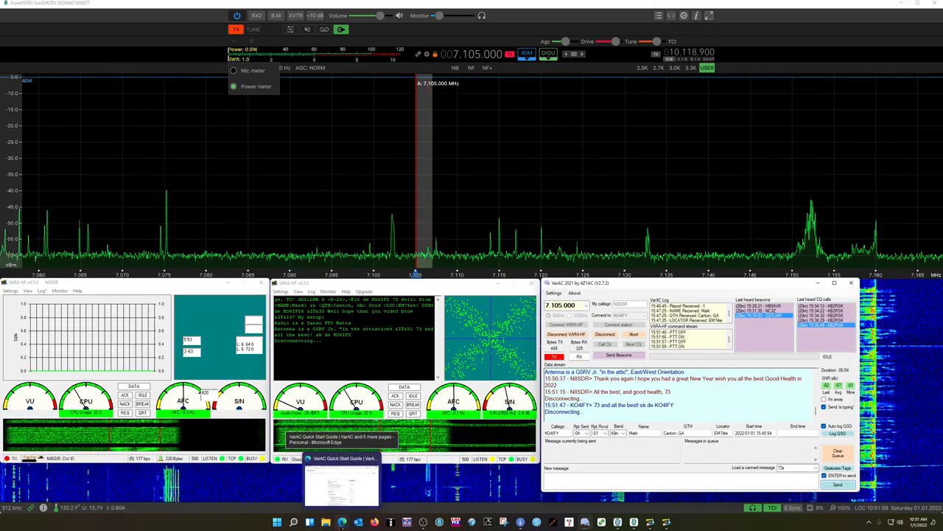